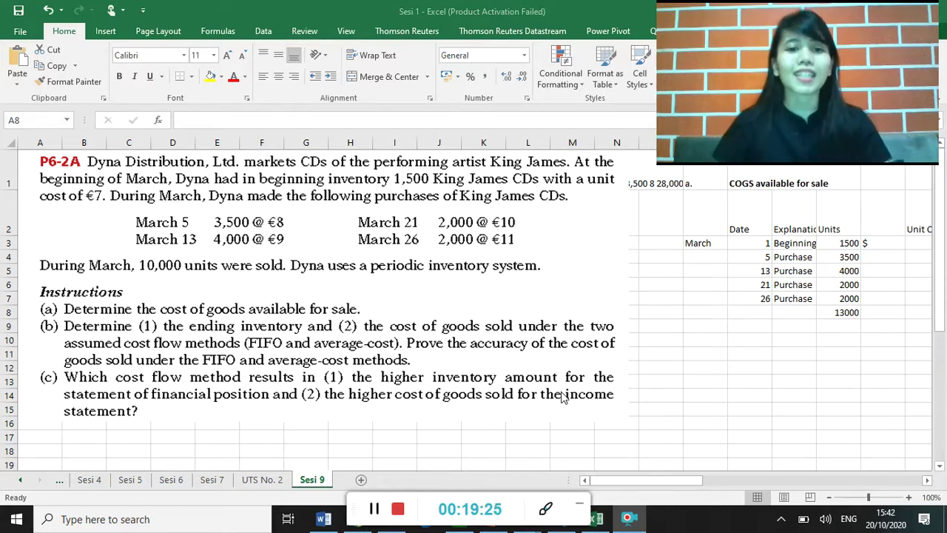
Step: Examine the COGS available for sale table's column headings, from the month and date across to Total Cost
click(692, 241)
right_click(692, 243)
click(659, 249)
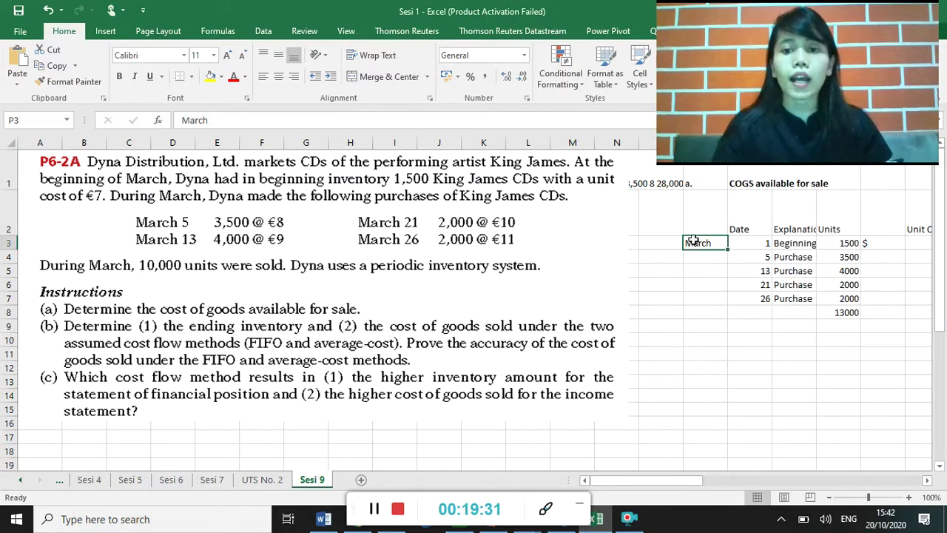
click(737, 216)
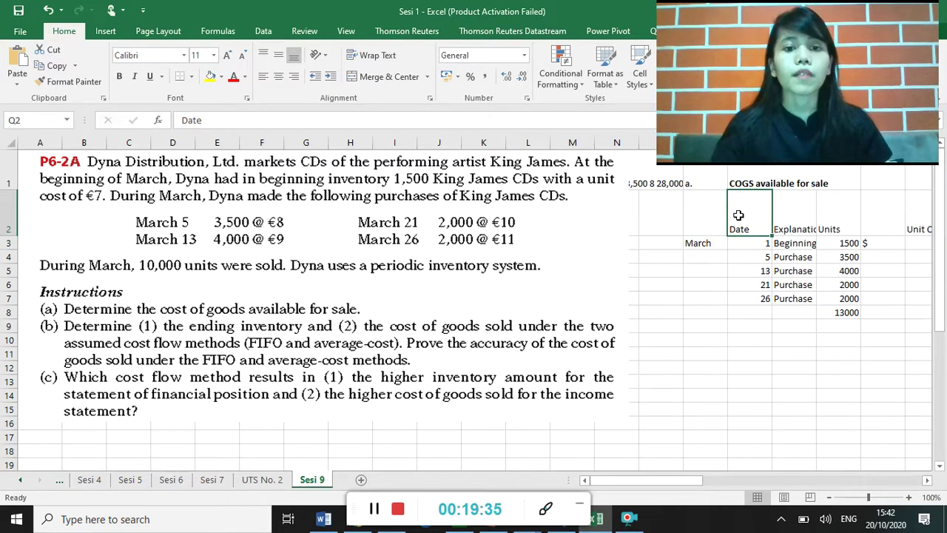
key(Right)
key(Right)
key(Right)
key(Right)
key(Right)
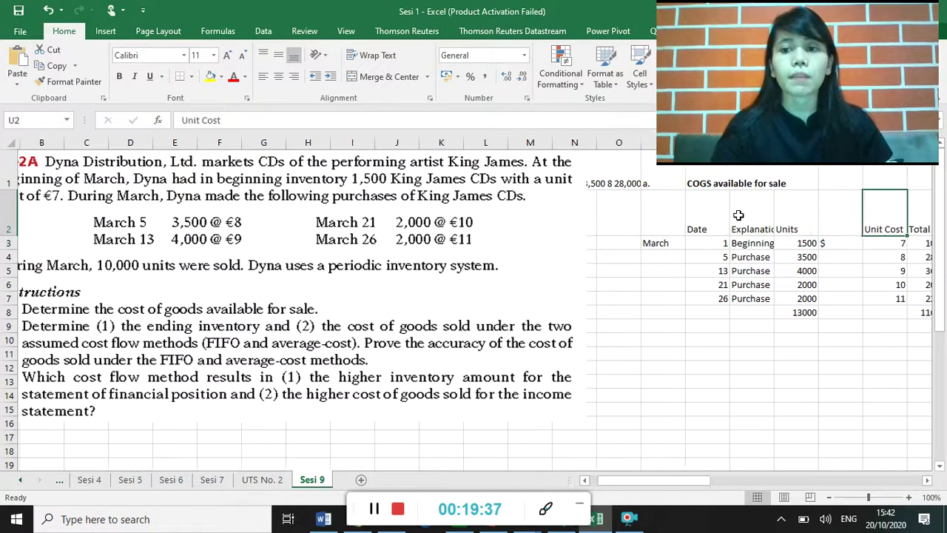
key(Right)
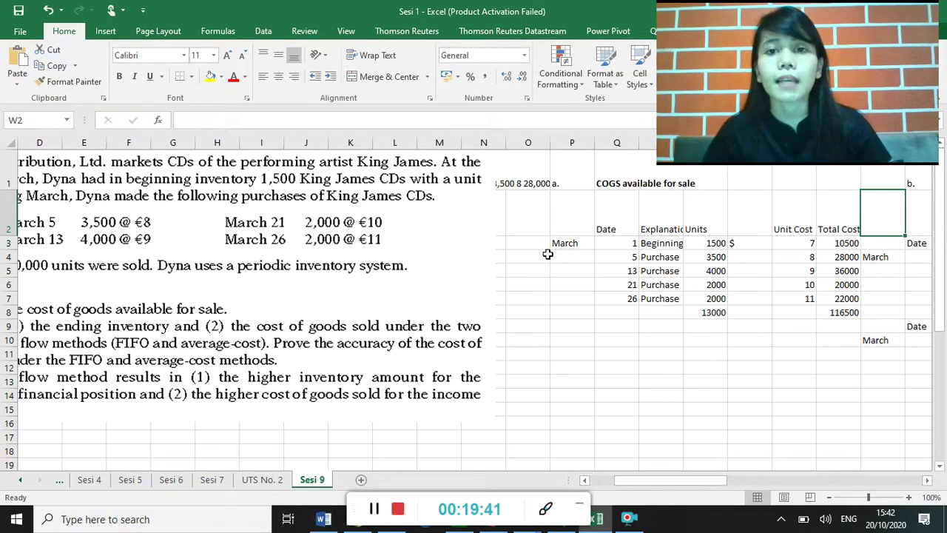
Step: Widen the Explanation column of the COGS available for sale table to fit its longest entry
click(669, 244)
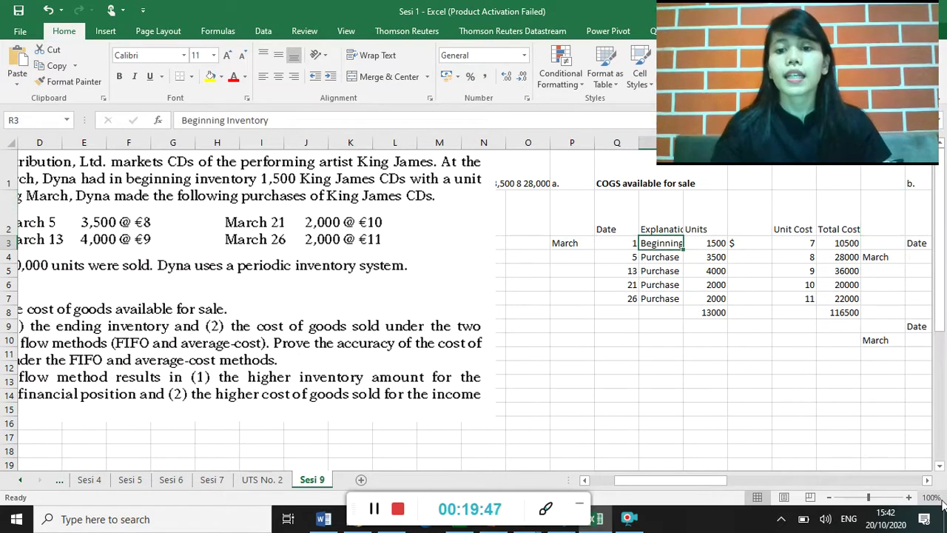
click(927, 480)
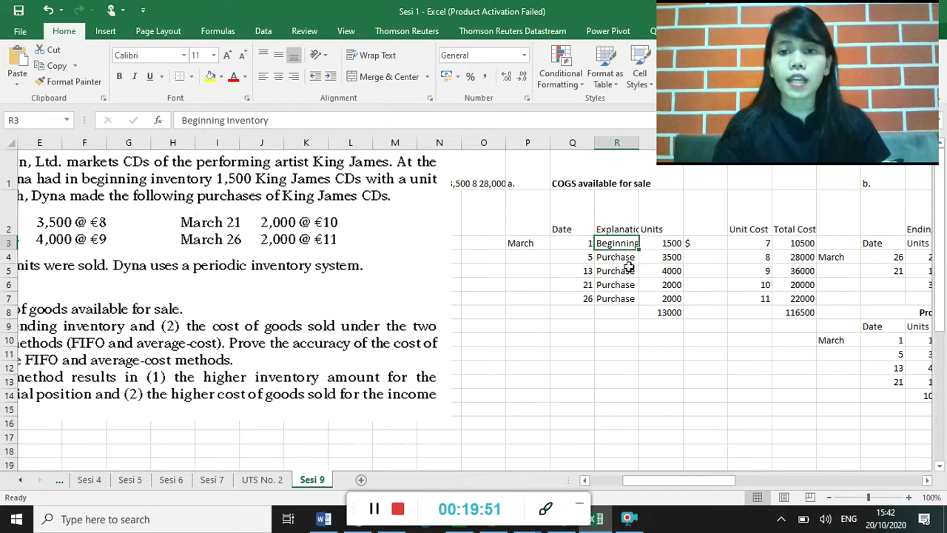
double_click(639, 142)
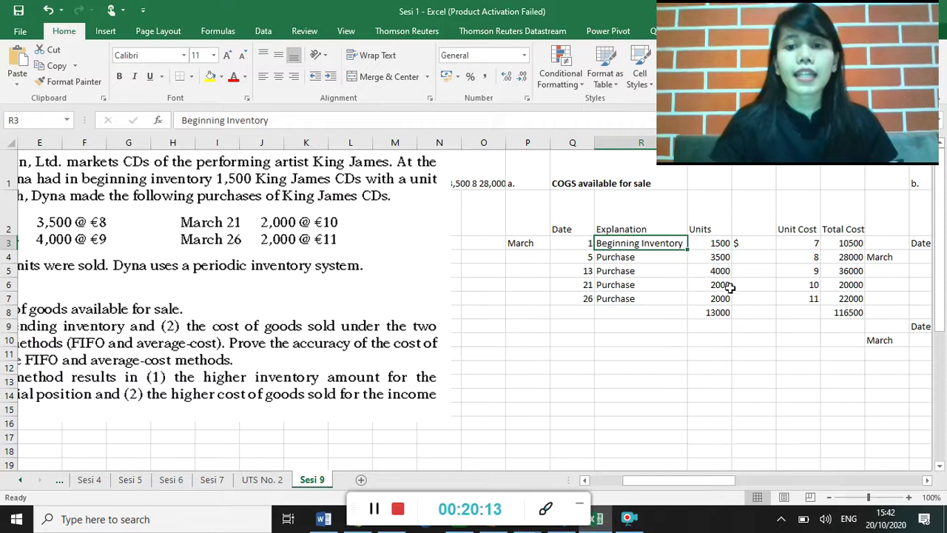
Step: Enter the label "Total Units" in cell R8, beside the sum of the units
click(704, 315)
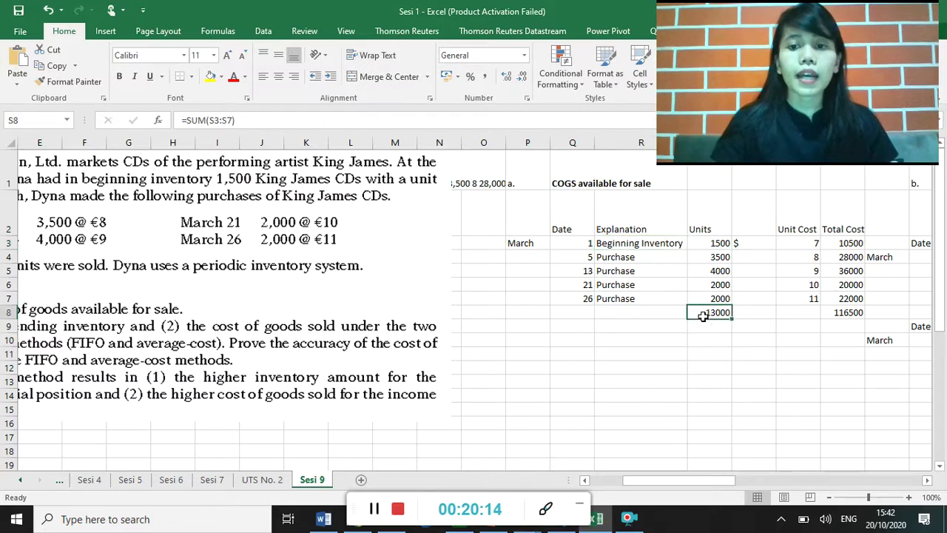
click(659, 310)
text(Total Units)
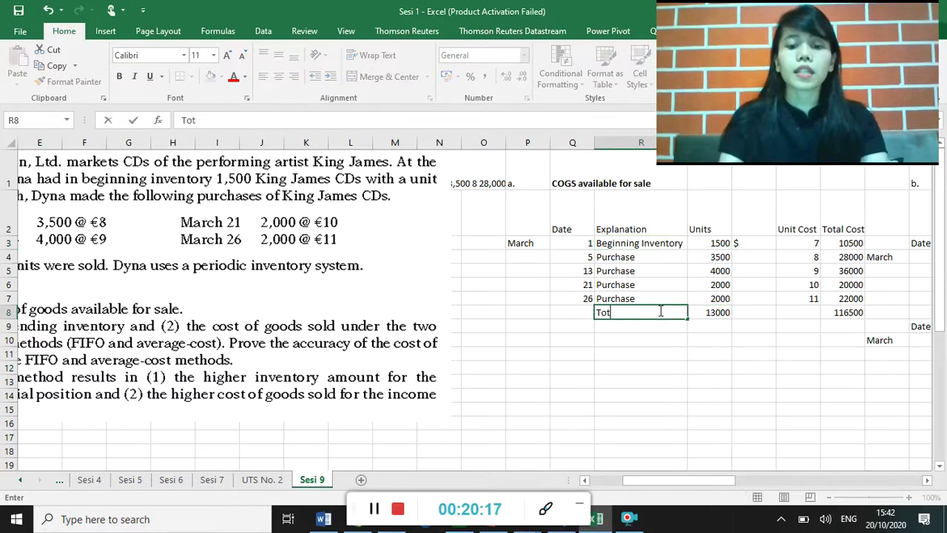
key(Return)
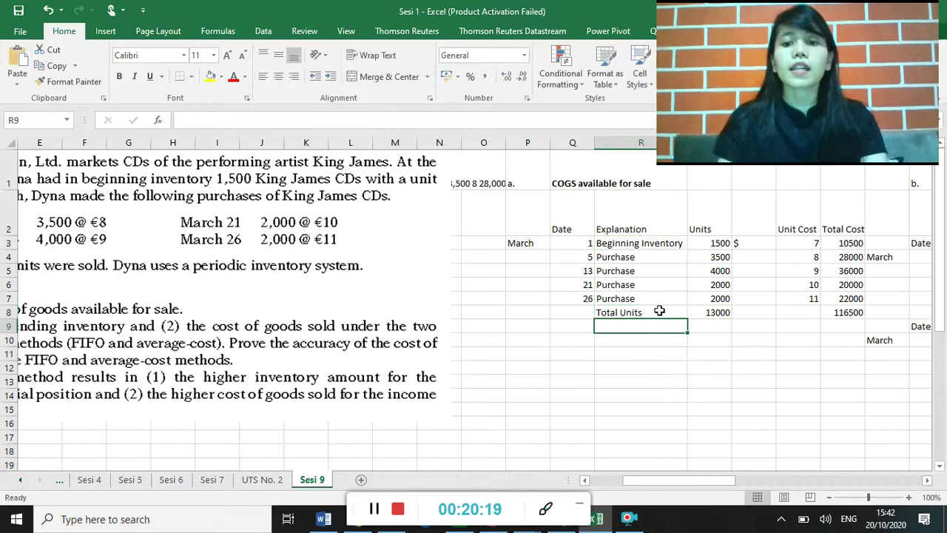
key(Right)
key(Up)
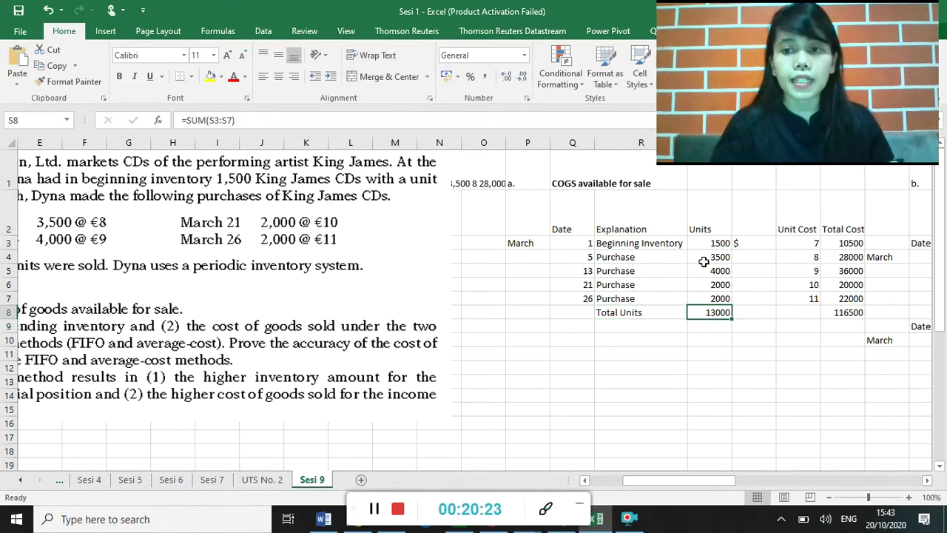
Step: Inspect the Total Cost formulas row by row from V3 down to the column's sum in V8
click(834, 242)
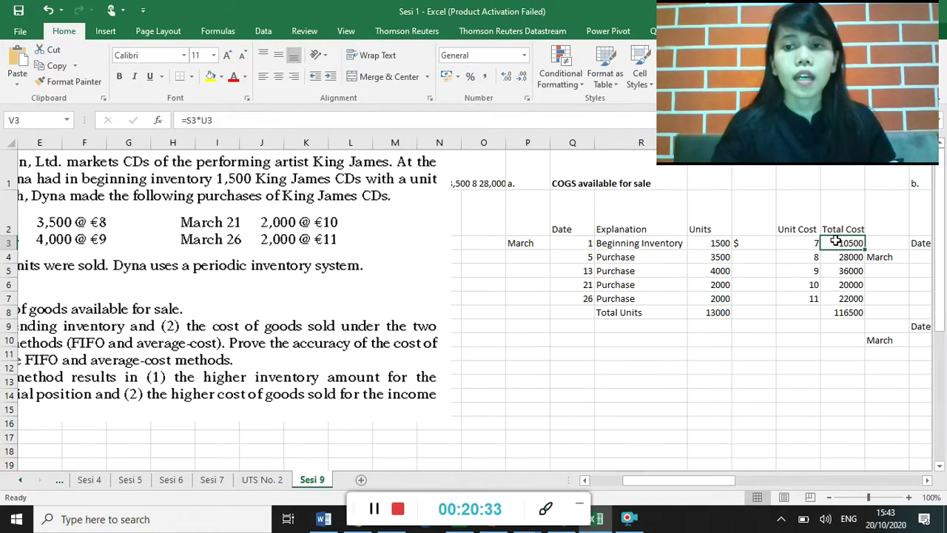
click(195, 123)
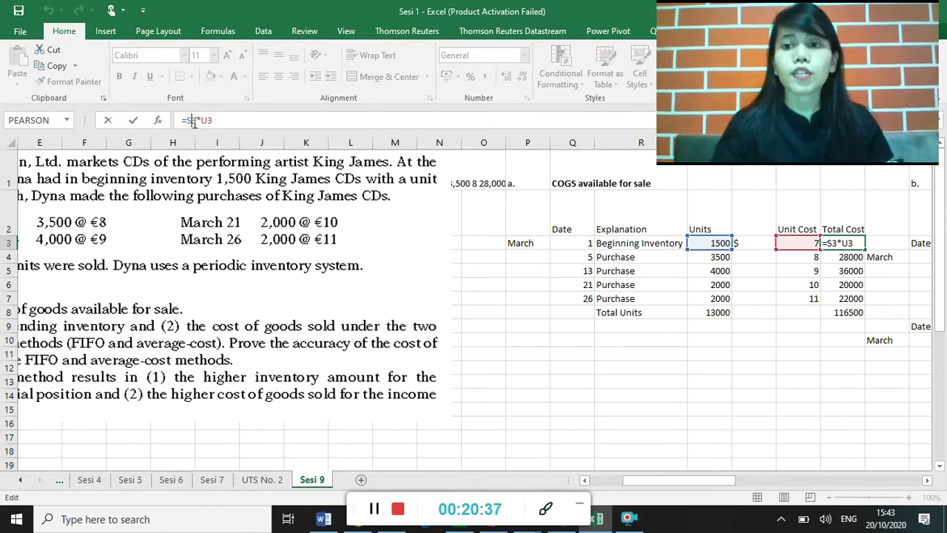
key(Return)
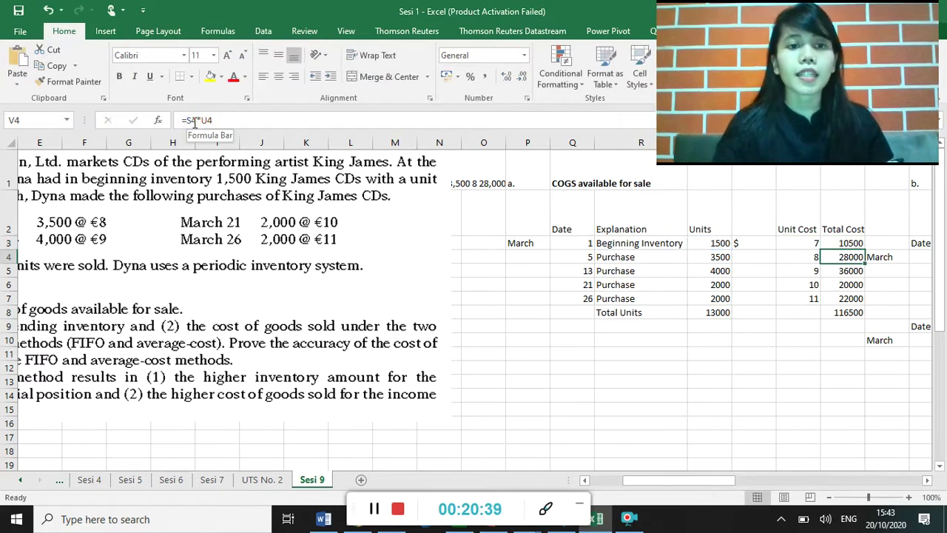
click(195, 124)
key(Return)
click(195, 124)
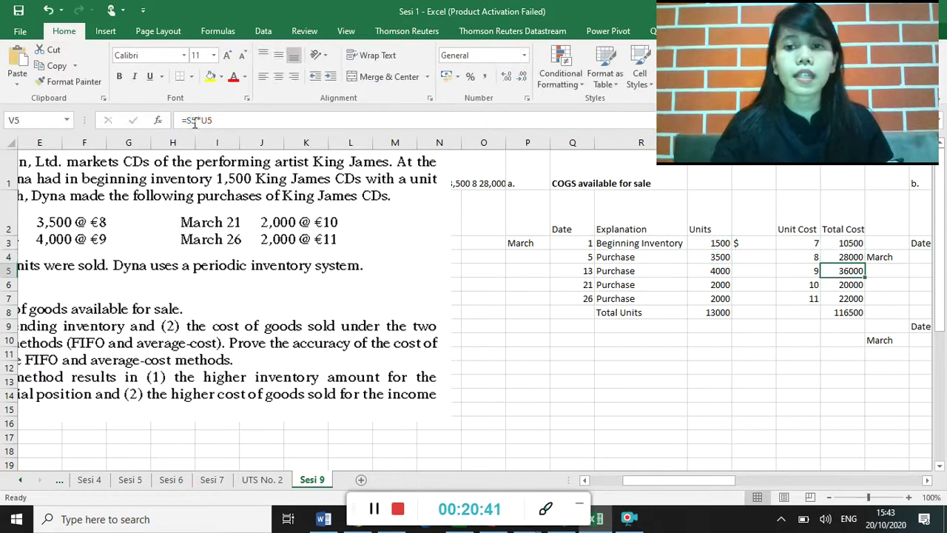
key(Return)
click(195, 123)
key(Return)
click(195, 124)
key(Return)
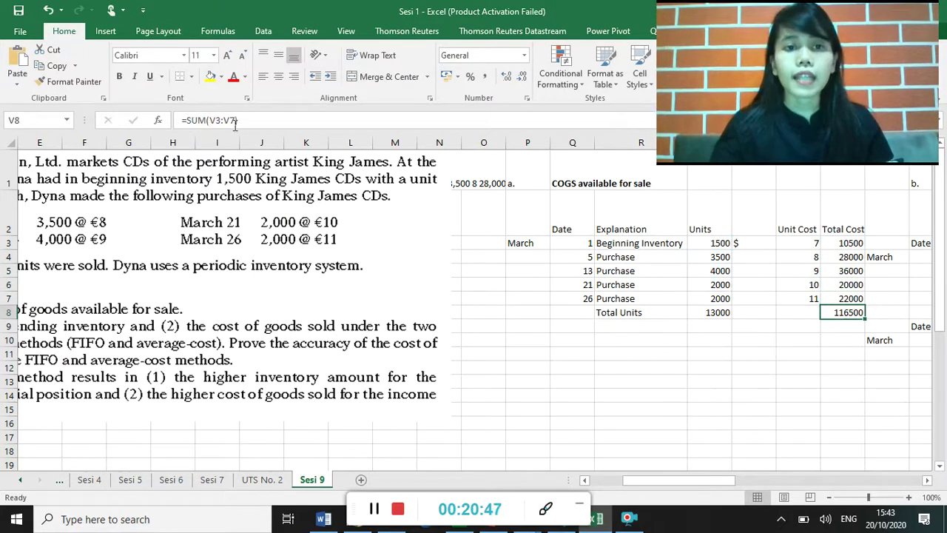
click(225, 120)
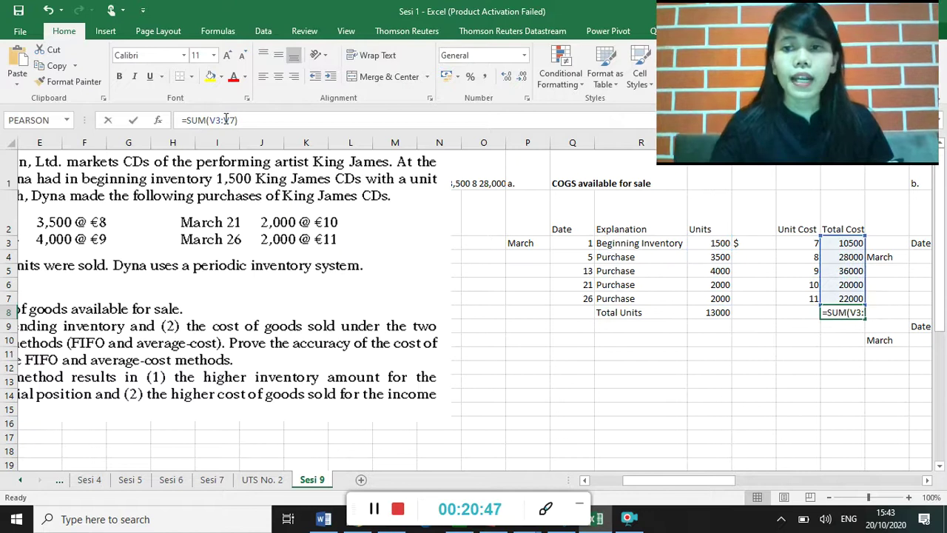
click(799, 315)
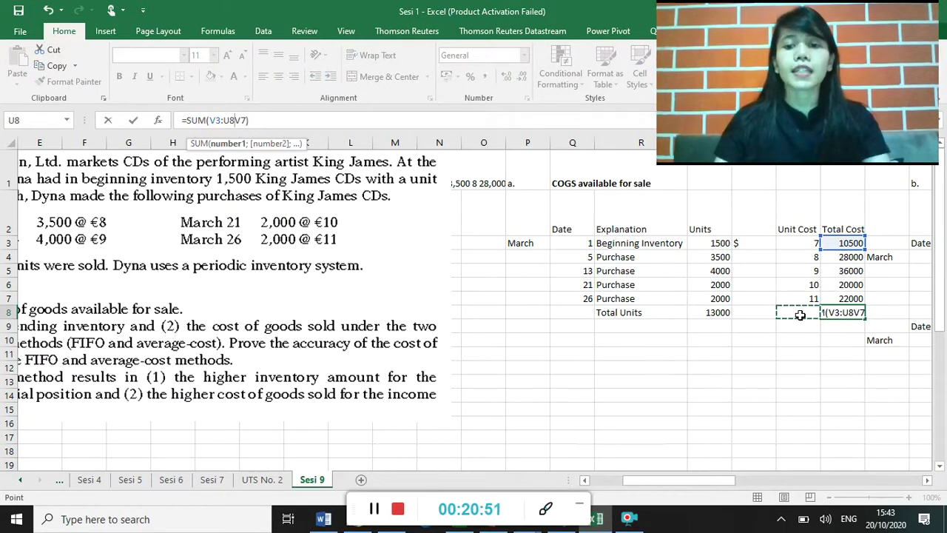
click(846, 312)
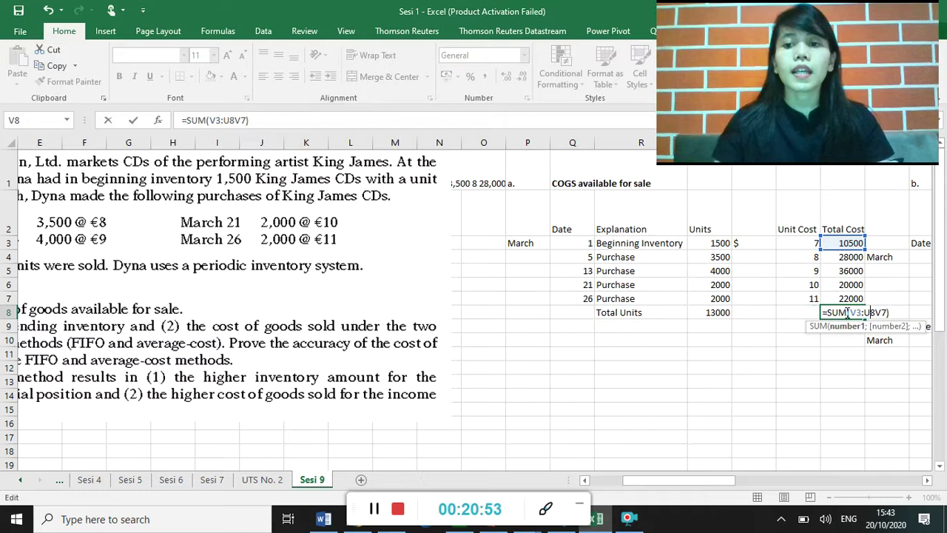
key(BackSpace)
key(BackSpace)
key(Return)
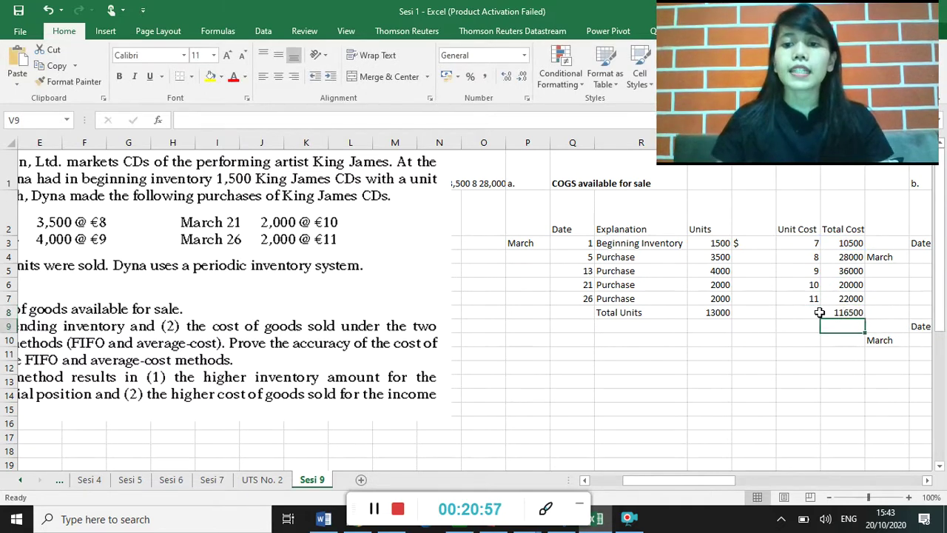
Step: Enter the label "Cost of Goods Available for Sale" in cell T9, below the total cost sum
click(782, 314)
click(757, 328)
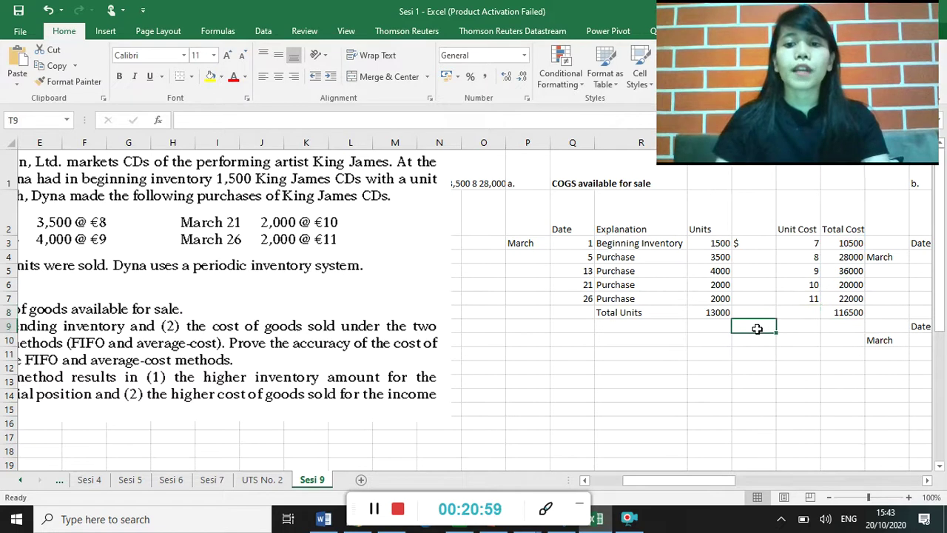
text(Cost of)
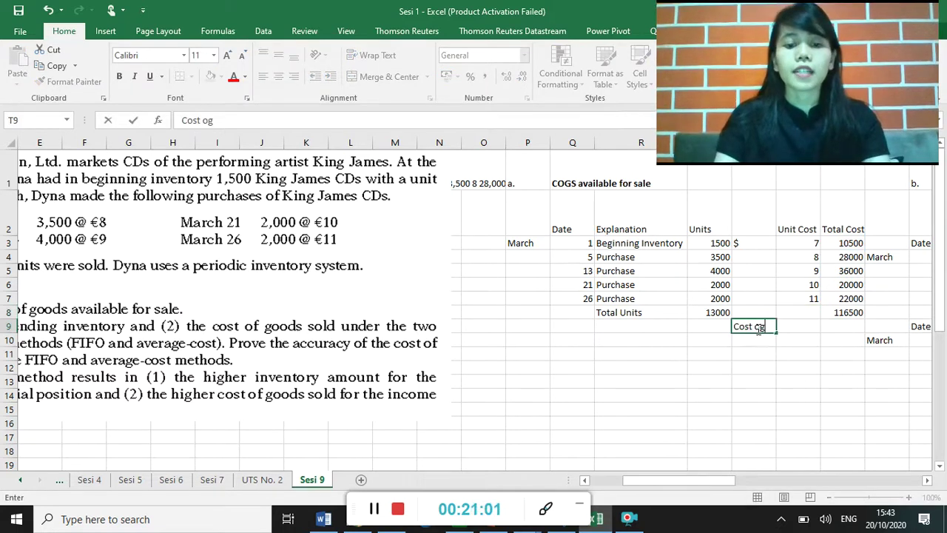
text( Goods)
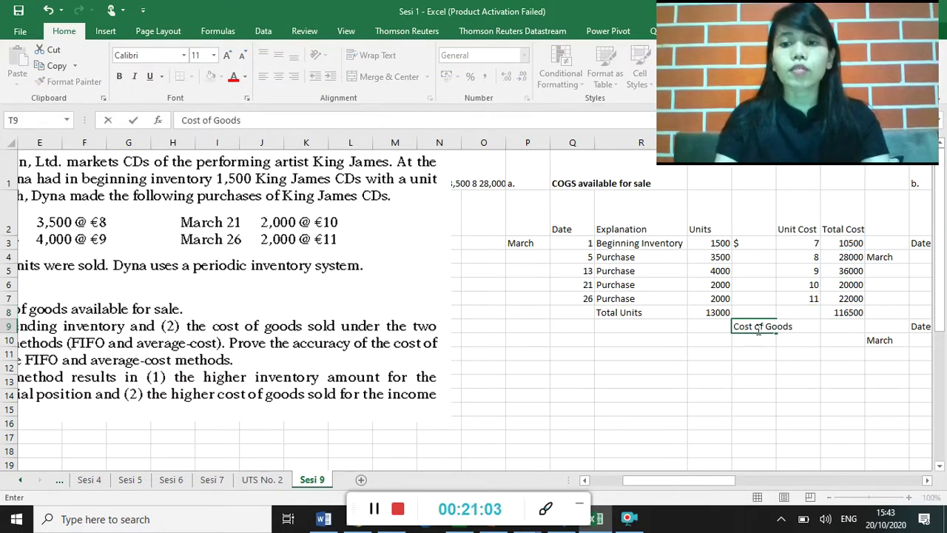
text( Avail)
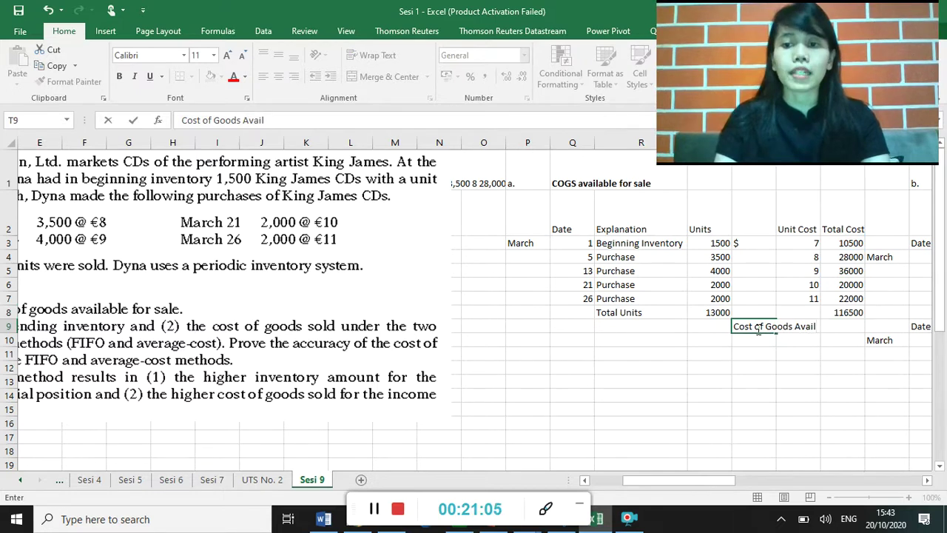
text(able for Sale)
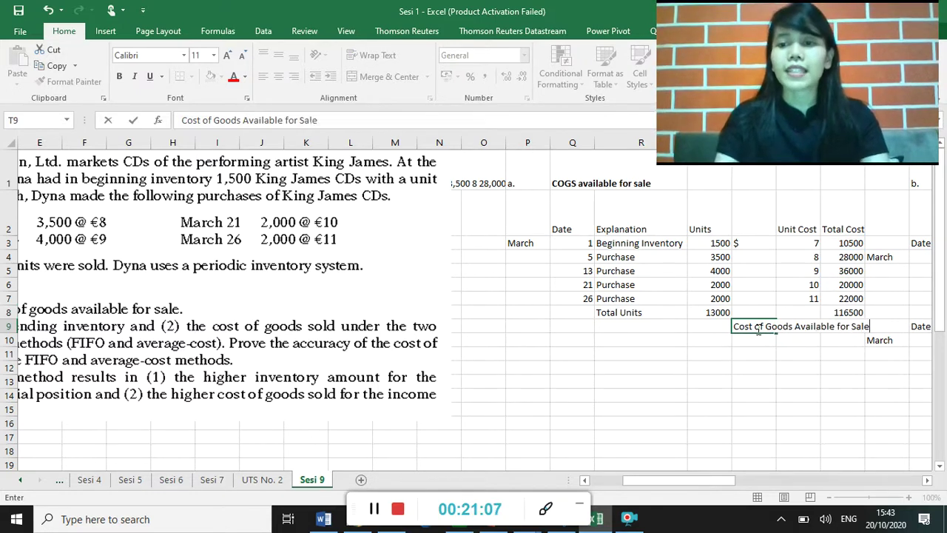
key(Return)
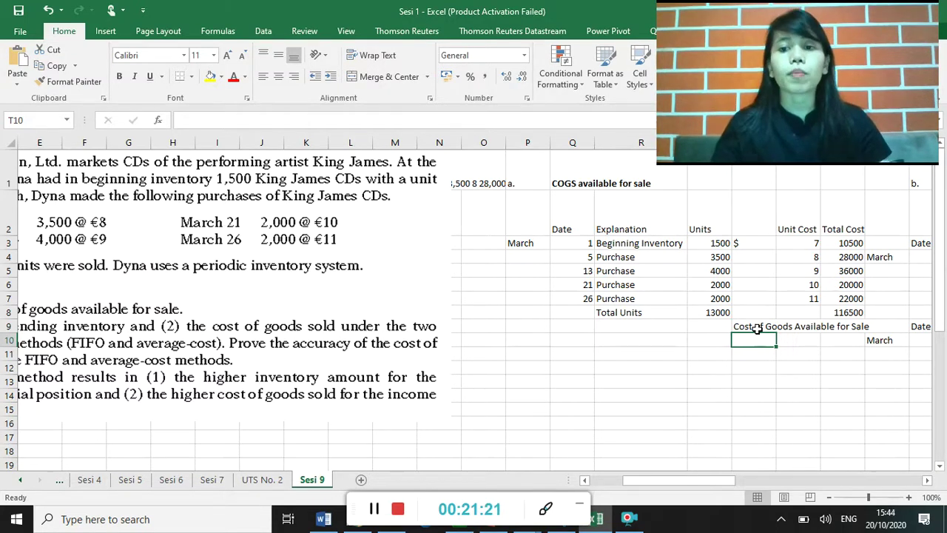
Step: Make the Ending Inventory heading in cell Y2 of the FIFO section bold
key(Down)
key(Right)
key(Right)
key(Right)
key(Right)
key(Right)
key(Right)
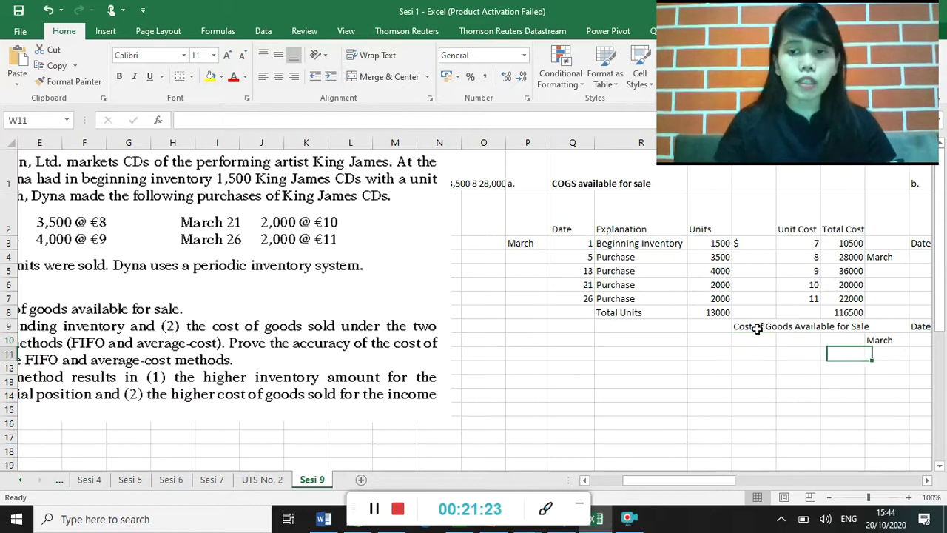
key(Right)
key(Right)
key(Right)
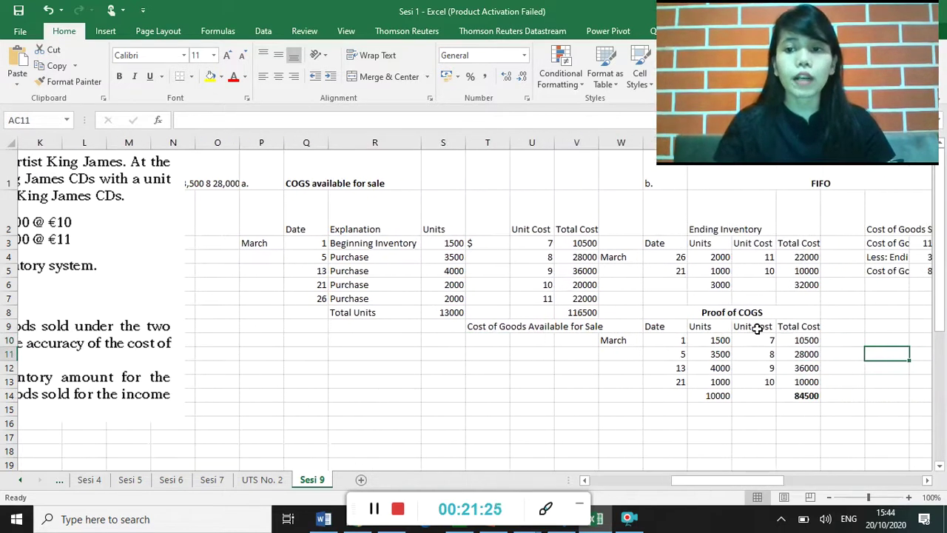
key(Right)
key(Right)
key(Right)
key(Right)
key(Right)
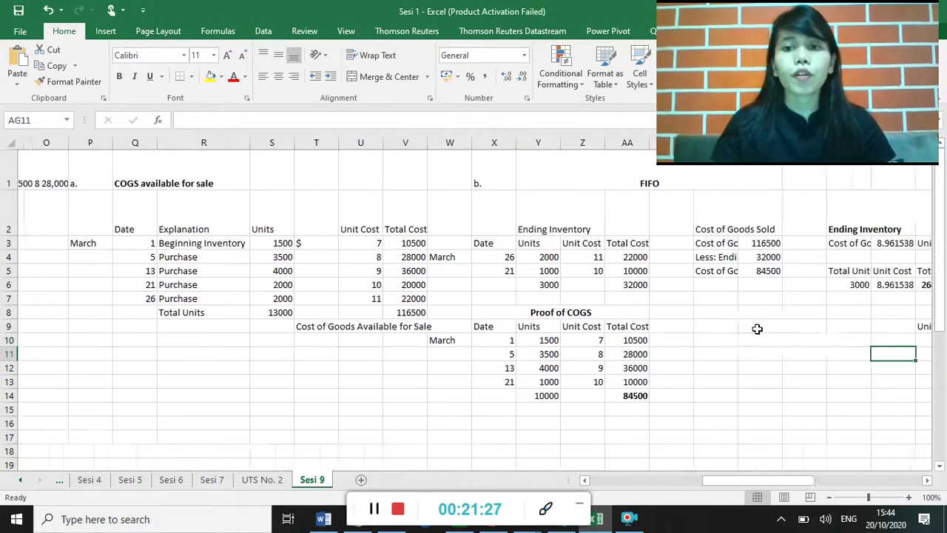
click(507, 213)
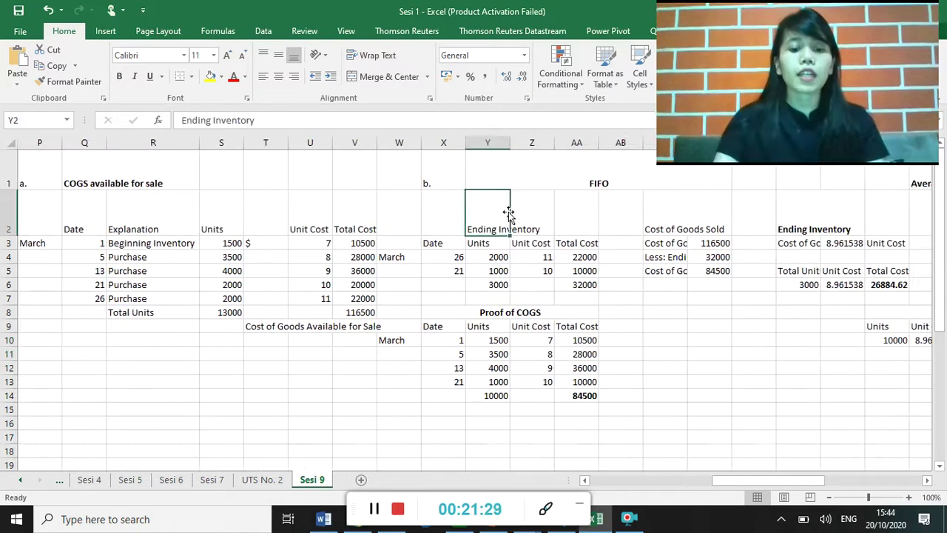
Step: Review the FIFO ending inventory column headings and enter the label "Total yang terjual" in cell X7 below the table
click(451, 242)
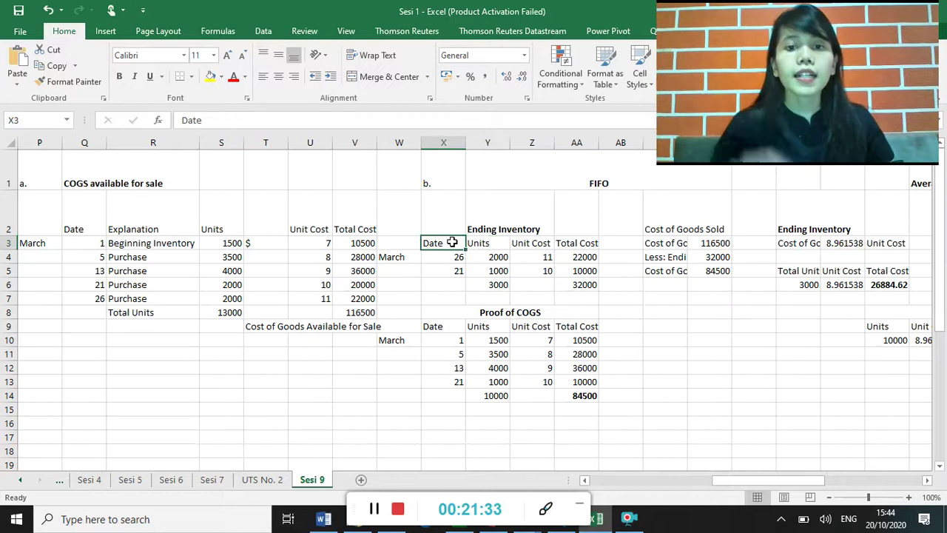
click(481, 245)
click(530, 251)
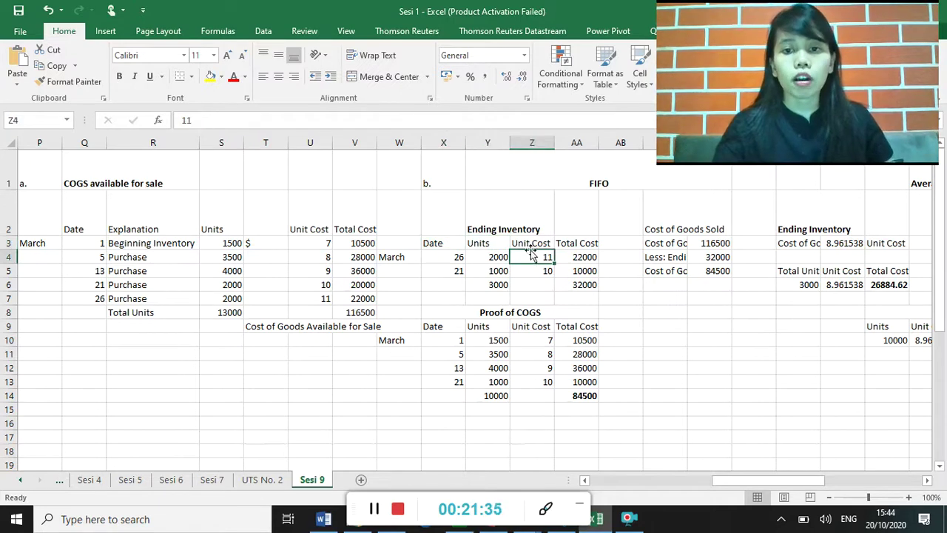
click(561, 243)
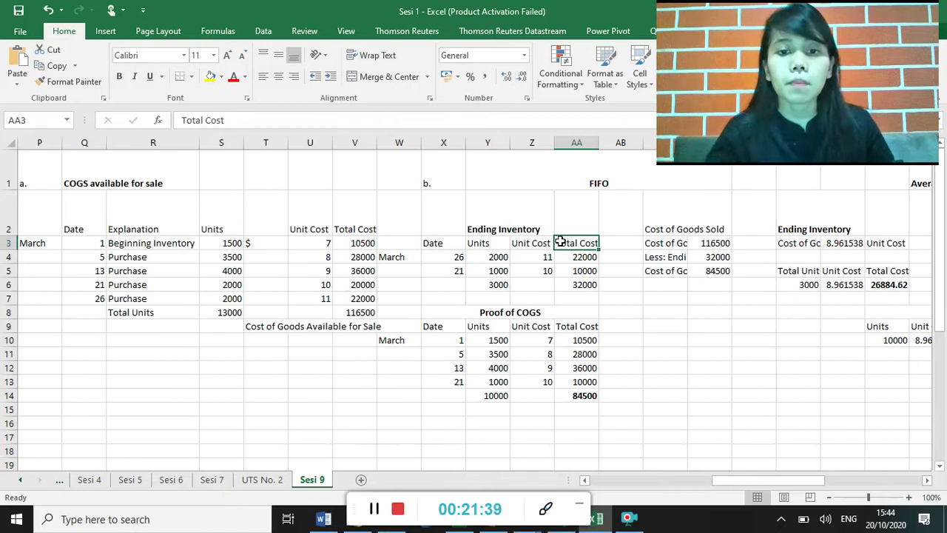
click(445, 296)
text(Total yang terjual)
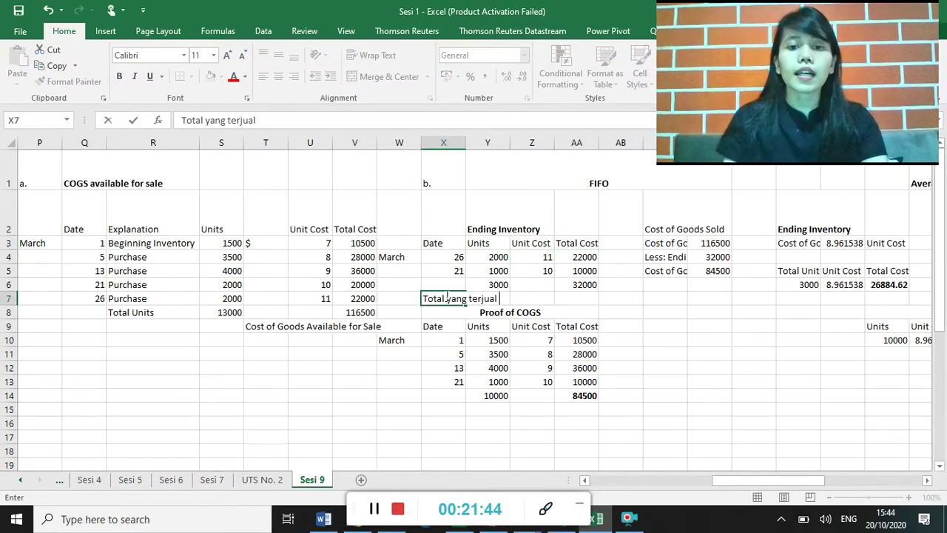
key(Tab)
key(Tab)
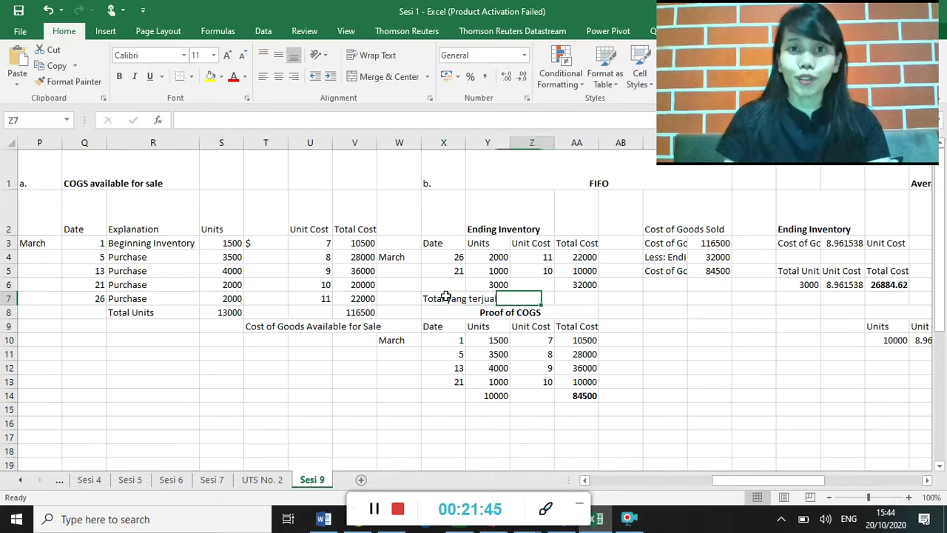
Step: Enter "10000 unit" in cell Z7 beside the "Total yang terjual" label
text(1000)
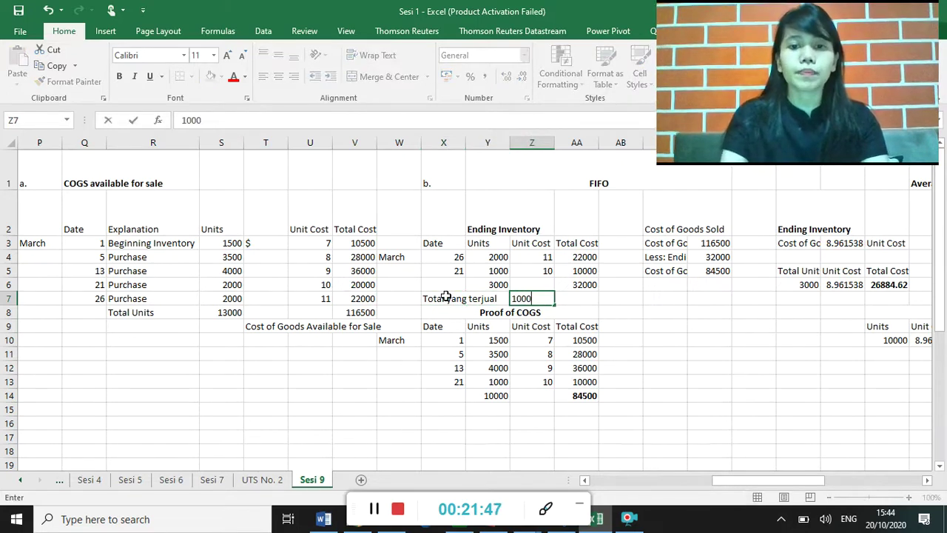
text(0 unit)
key(Return)
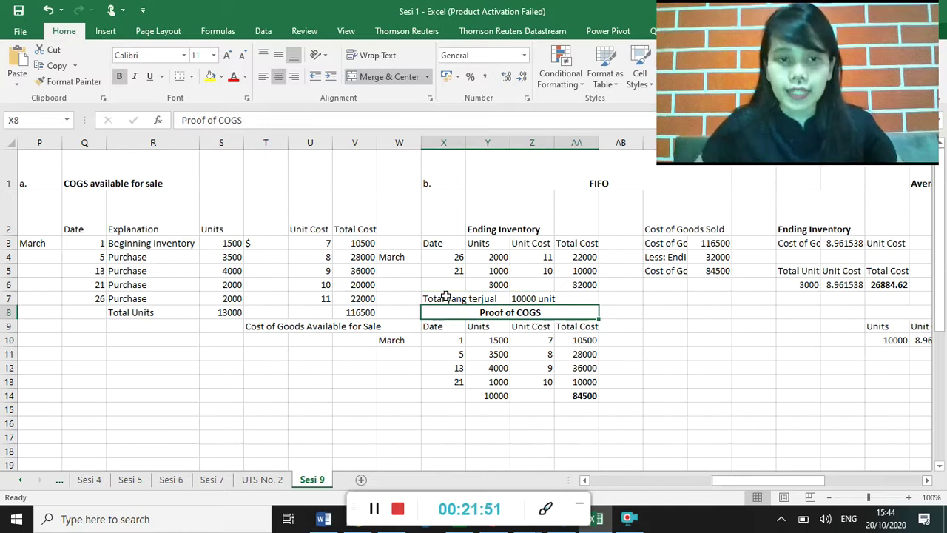
Step: Make the Total Units label and its value in cells R8:S8 bold
click(127, 313)
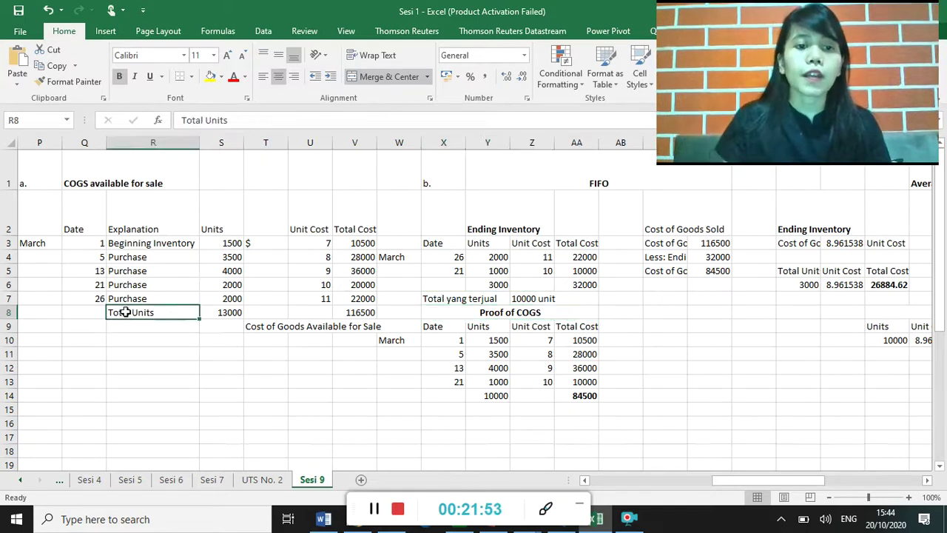
drag(196, 313, 212, 313)
key(ctrl+b)
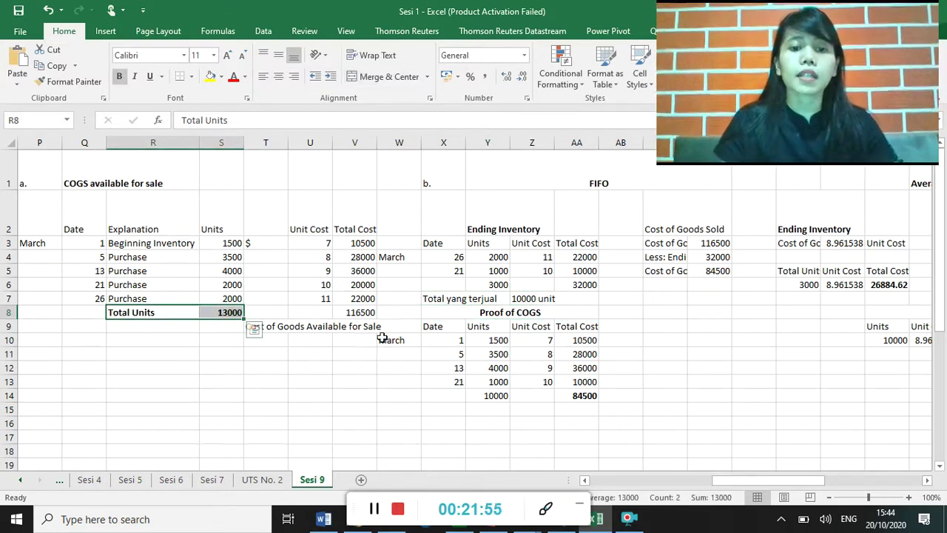
Step: Review the units, dates and unit costs of the FIFO ending inventory layers in rows 4 to 6
click(508, 273)
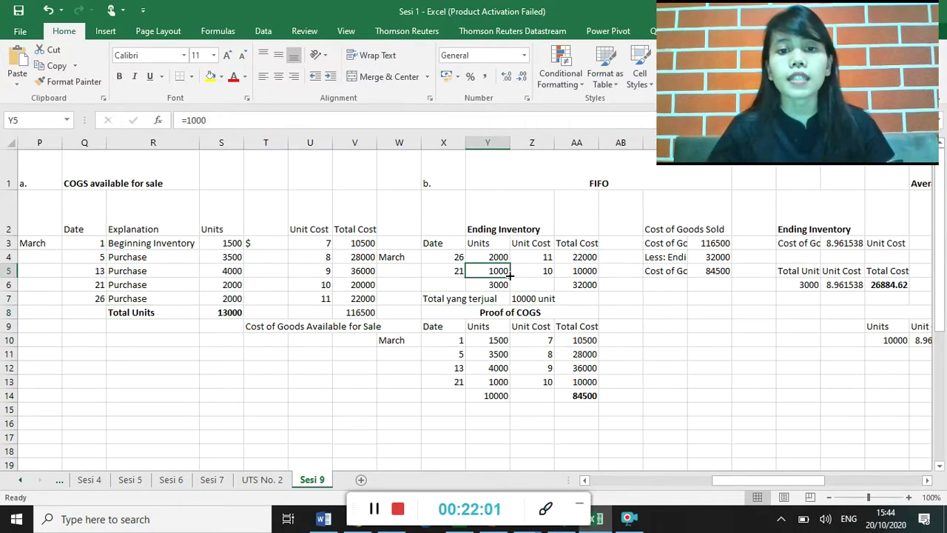
click(482, 284)
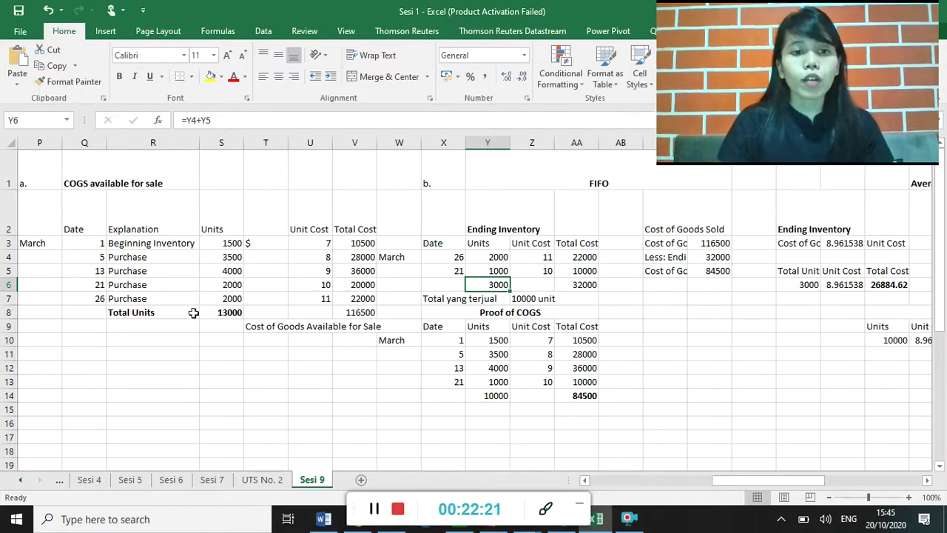
click(451, 259)
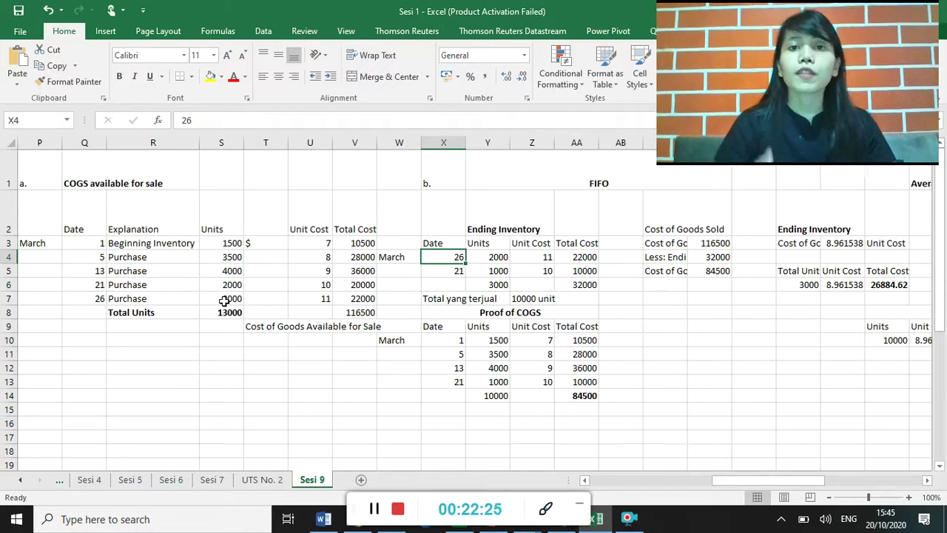
click(497, 257)
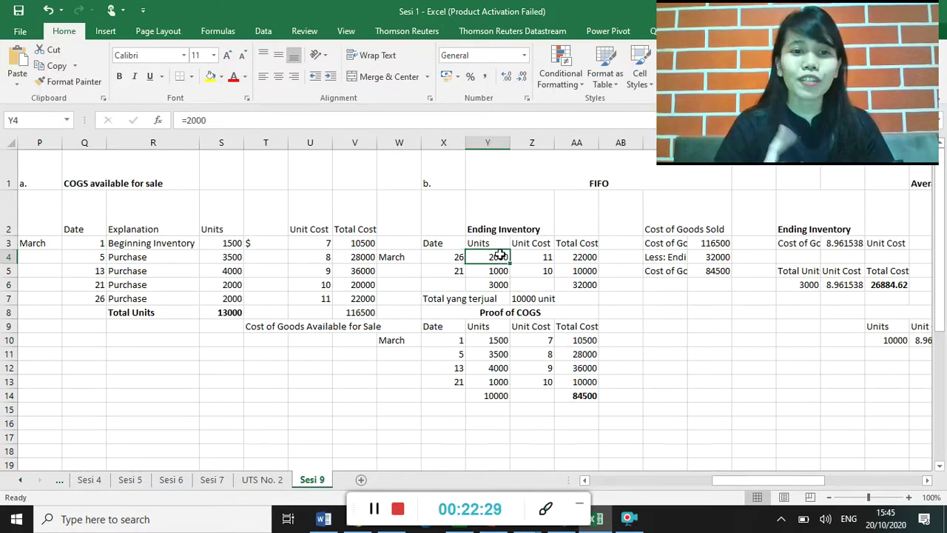
click(485, 268)
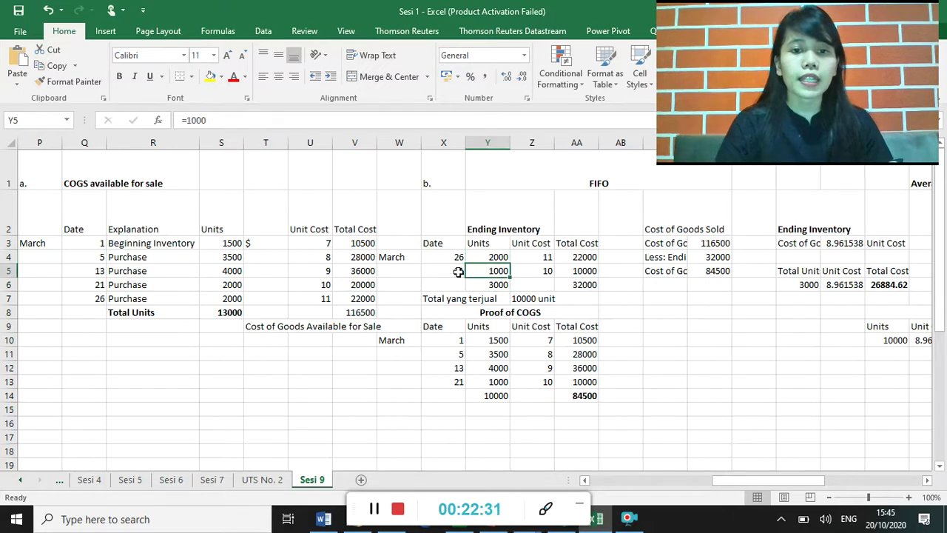
click(450, 271)
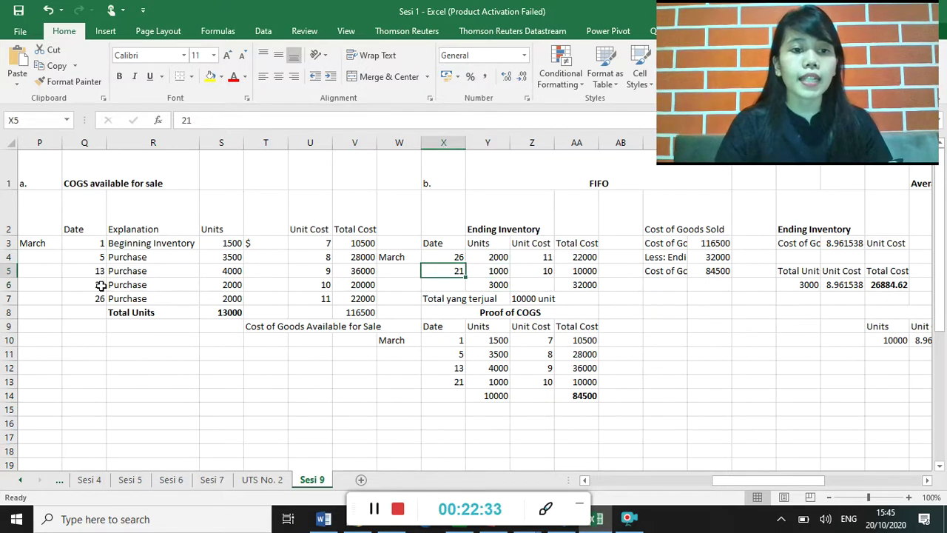
click(503, 271)
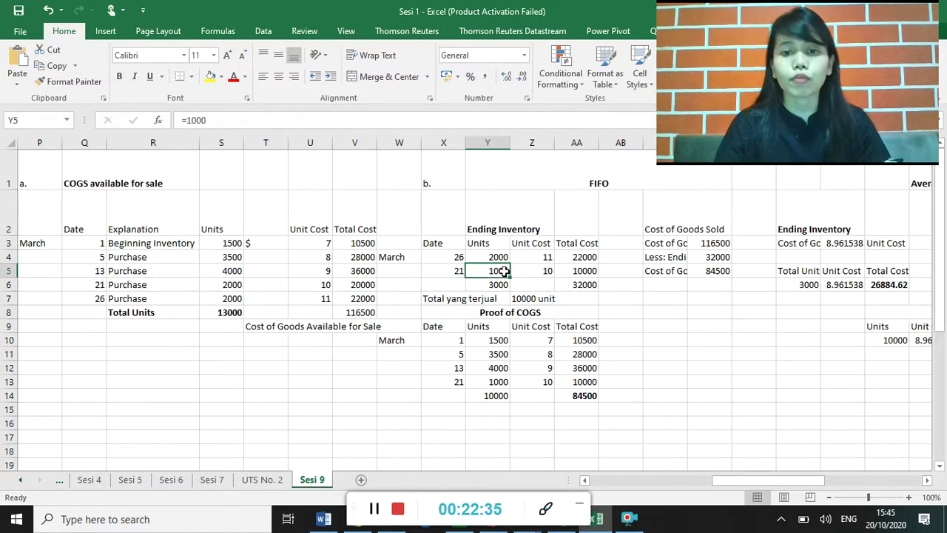
click(544, 257)
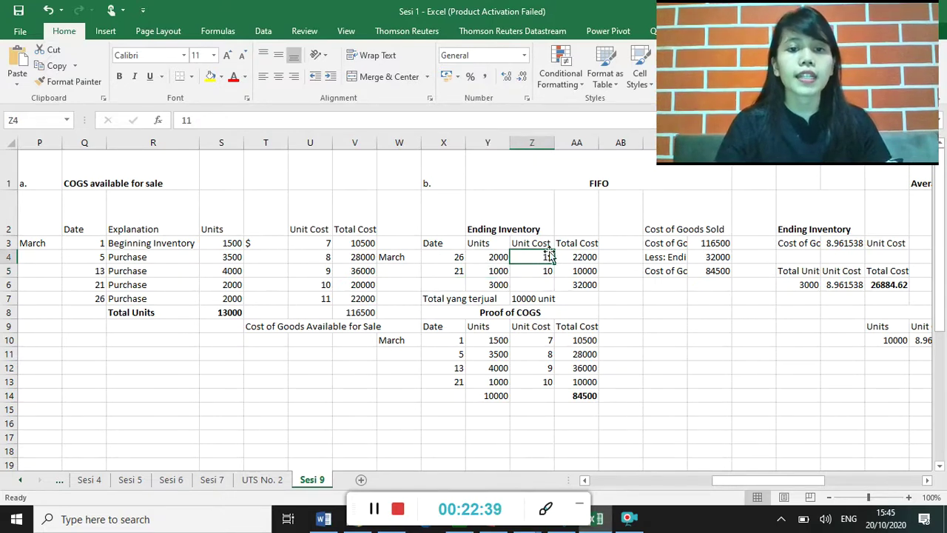
click(533, 271)
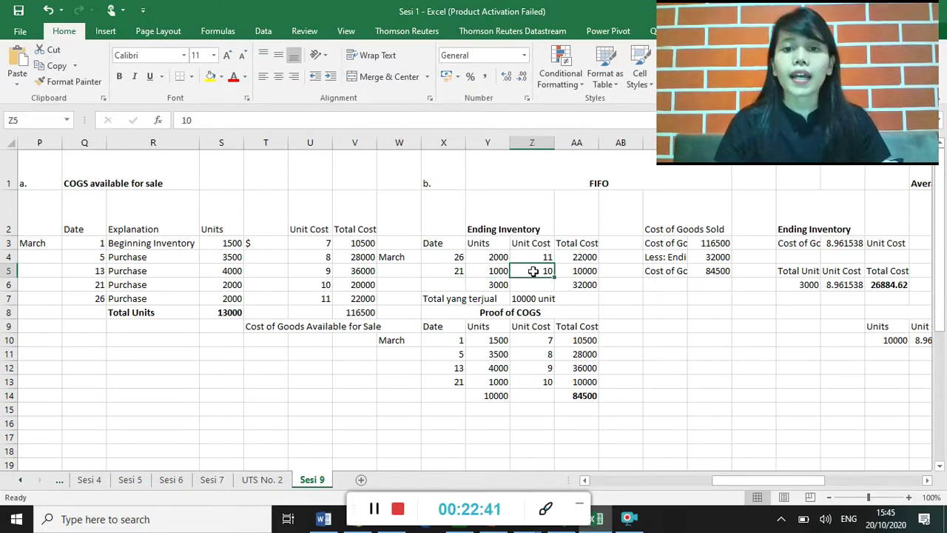
Step: Check the FIFO Total Cost formulas in AA4 and AA5, and make the ending inventory total in AA6 bold
click(584, 259)
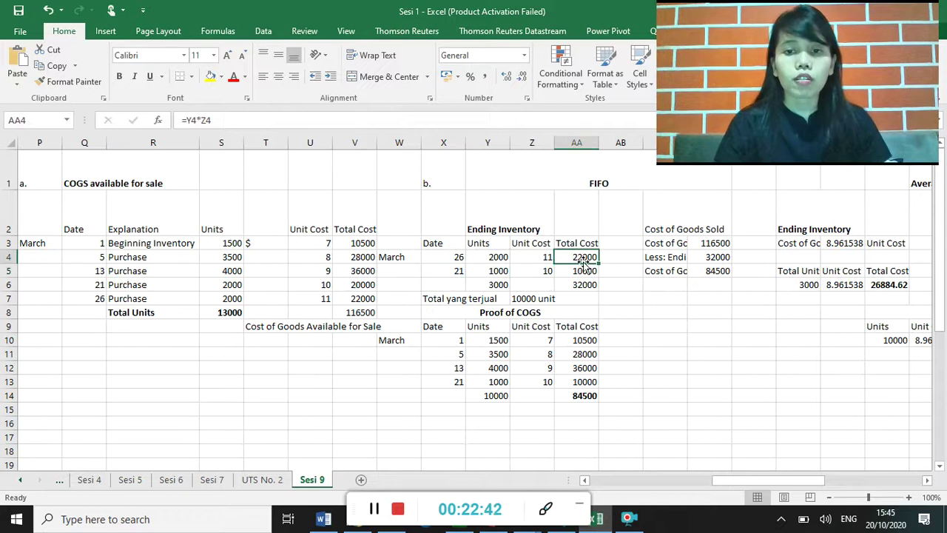
click(204, 120)
key(Return)
click(204, 120)
key(Return)
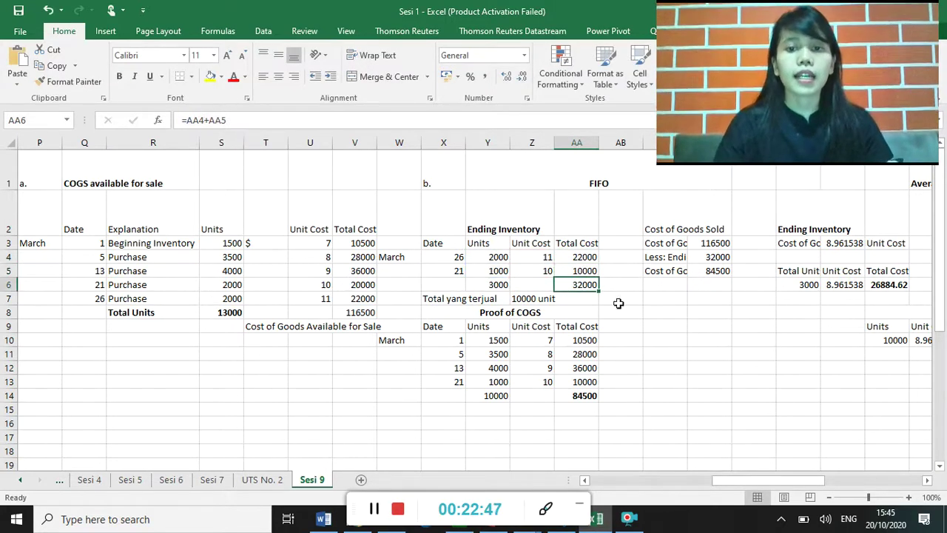
key(ctrl+b)
click(607, 297)
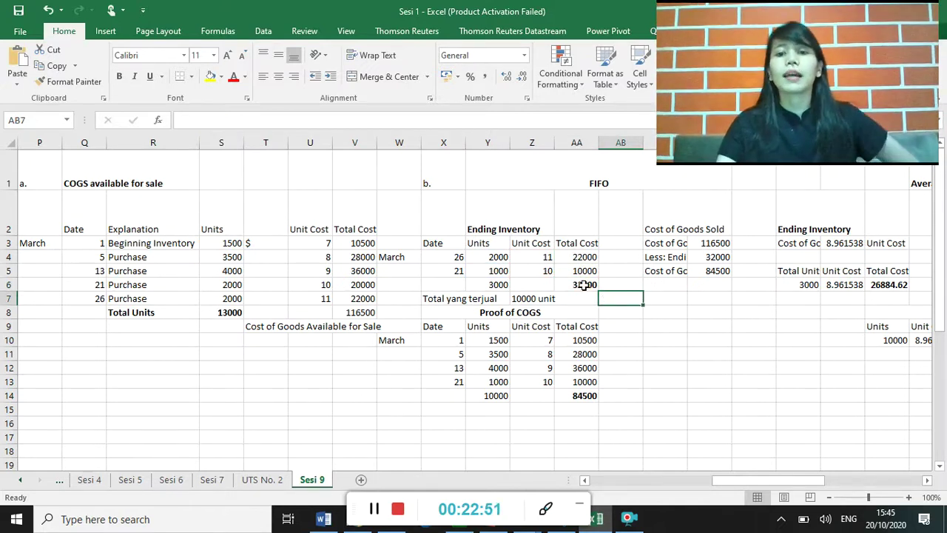
click(585, 285)
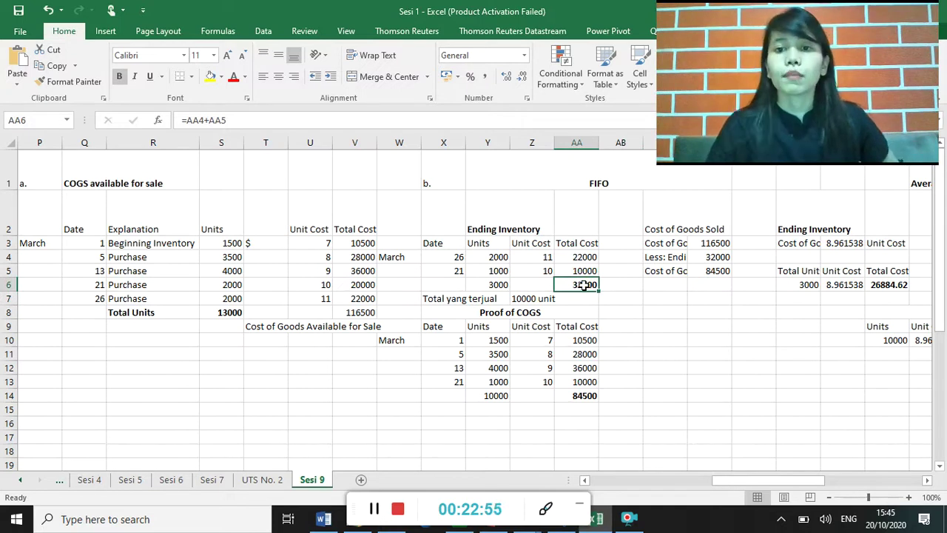
Step: Make the Cost of Goods Sold heading in cell AC2 of the FIFO section bold
click(709, 213)
key(ctrl+b)
click(666, 215)
key(ctrl+b)
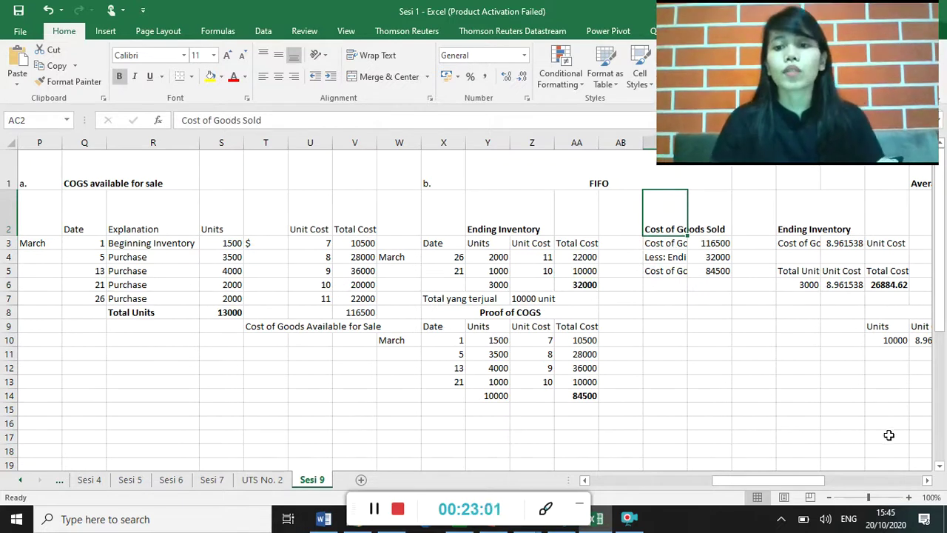
Step: Fit the width of column AC to its contents so the cost of goods sold labels show in full
click(926, 480)
click(926, 480)
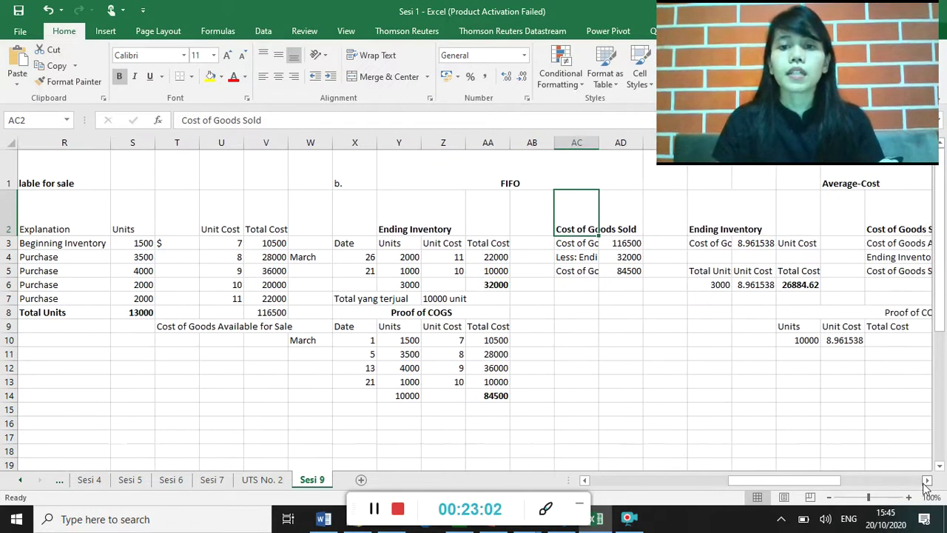
double_click(598, 142)
click(647, 242)
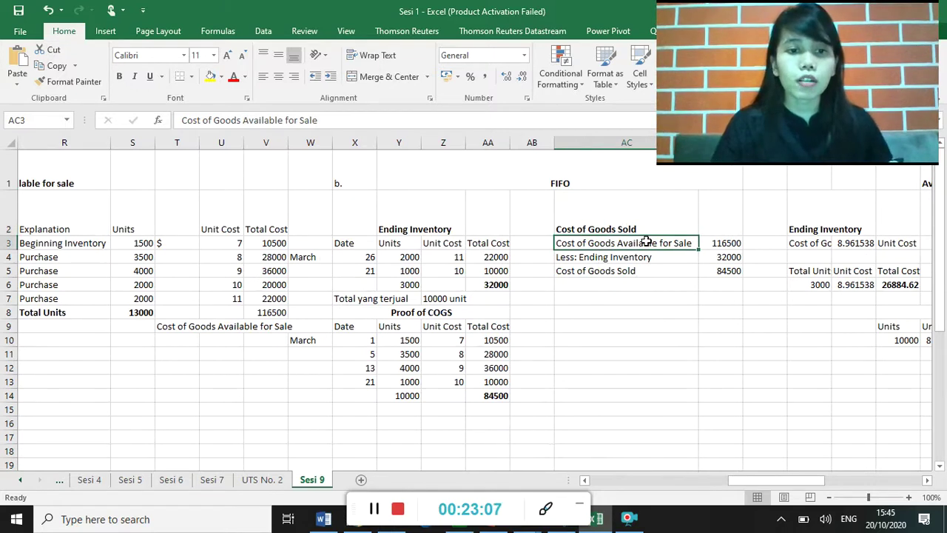
Step: Make the total cost sum in V8 bold and check the cell references in AD3 and AD4
click(275, 311)
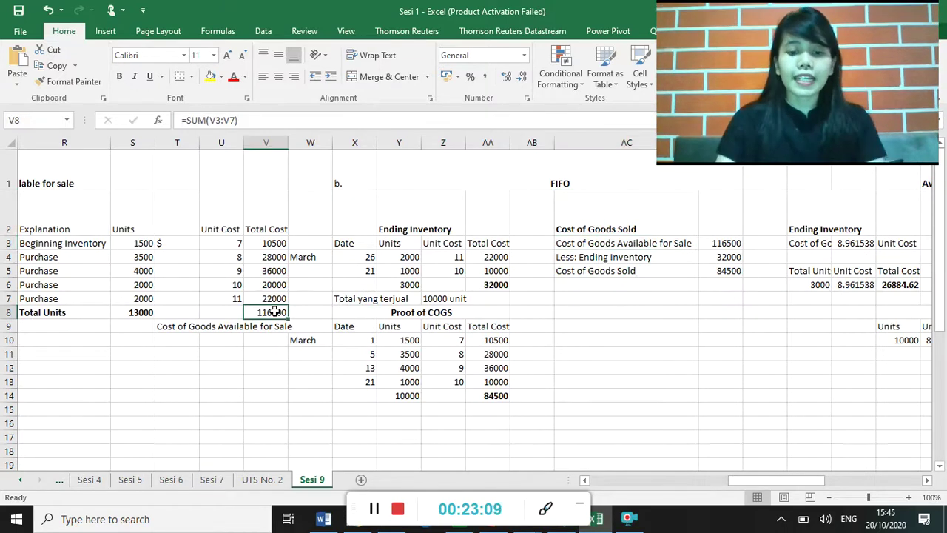
click(722, 242)
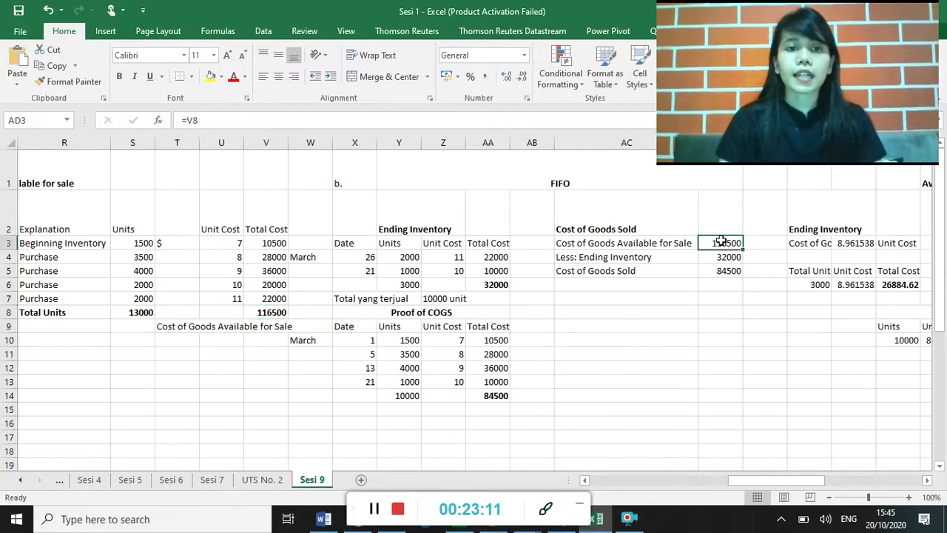
click(196, 120)
key(Return)
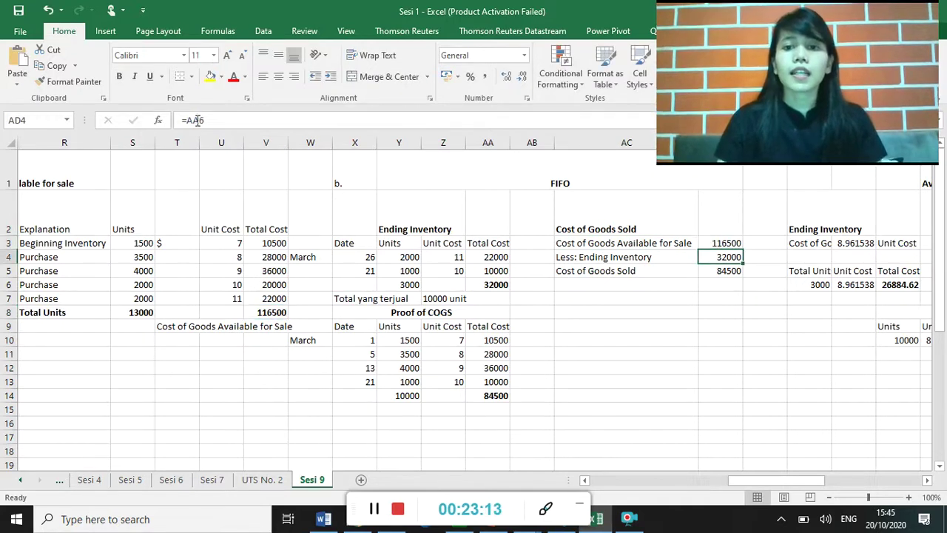
click(196, 120)
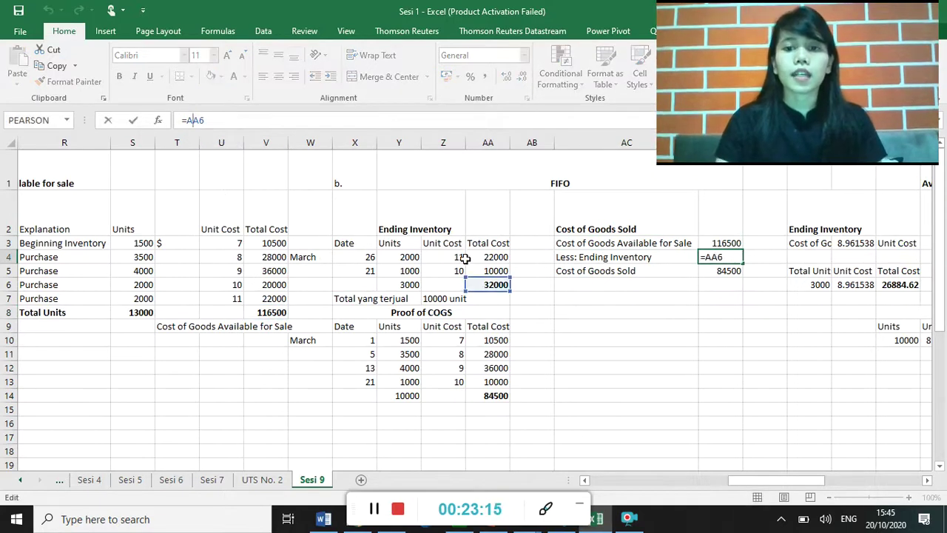
key(Return)
Step: Make the Cost of Goods Sold label and result in cells AC5:AD5 bold
key(ctrl+b)
click(681, 271)
key(ctrl+b)
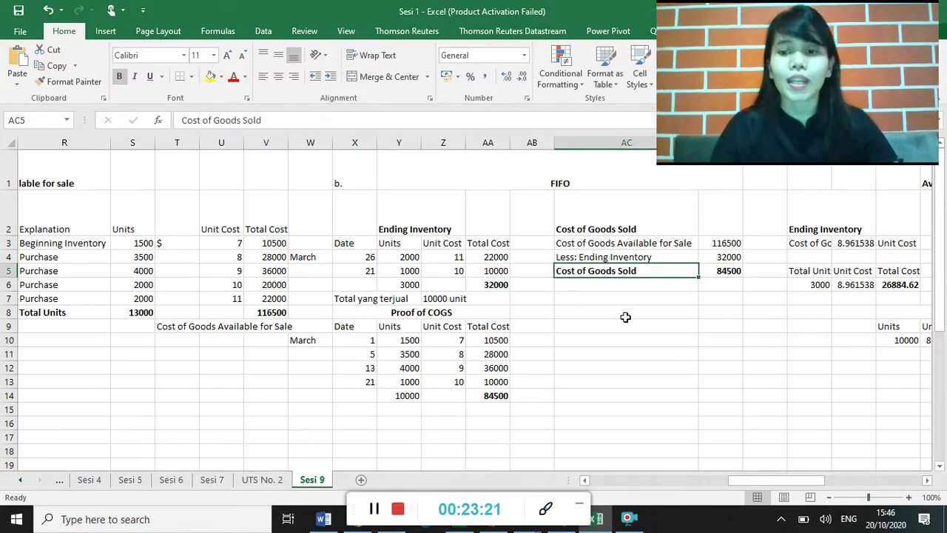
click(625, 317)
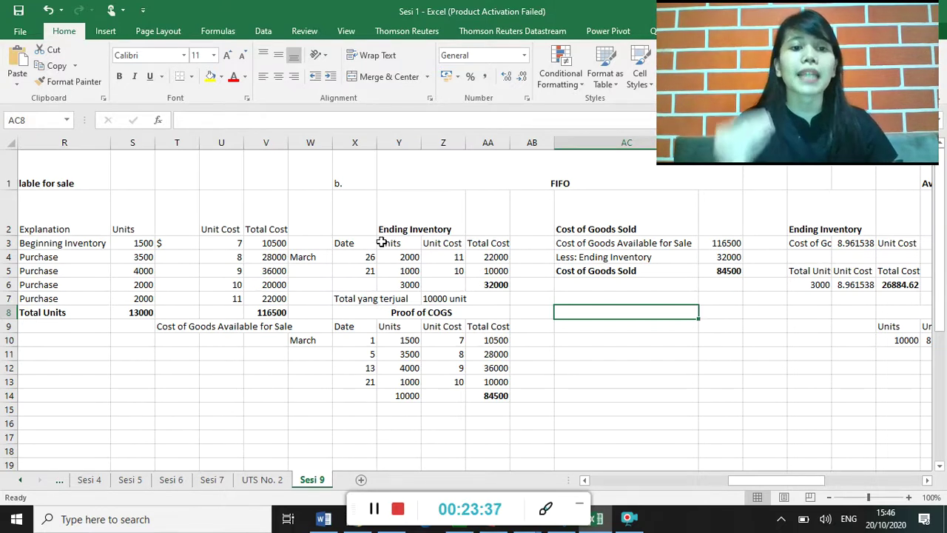
Step: Review the dates, units and unit costs in the Proof of COGS table, rows 10 to 13
click(370, 342)
click(357, 382)
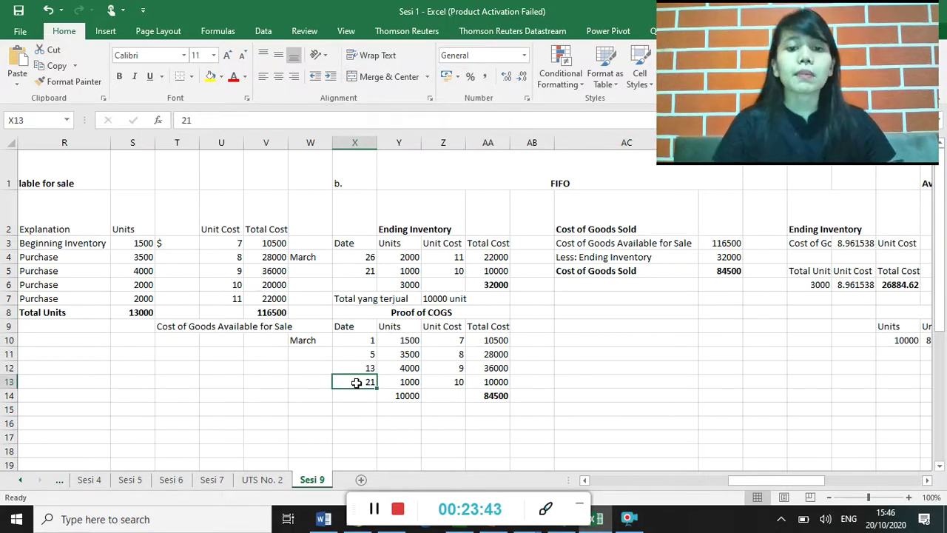
key(Right)
key(Right)
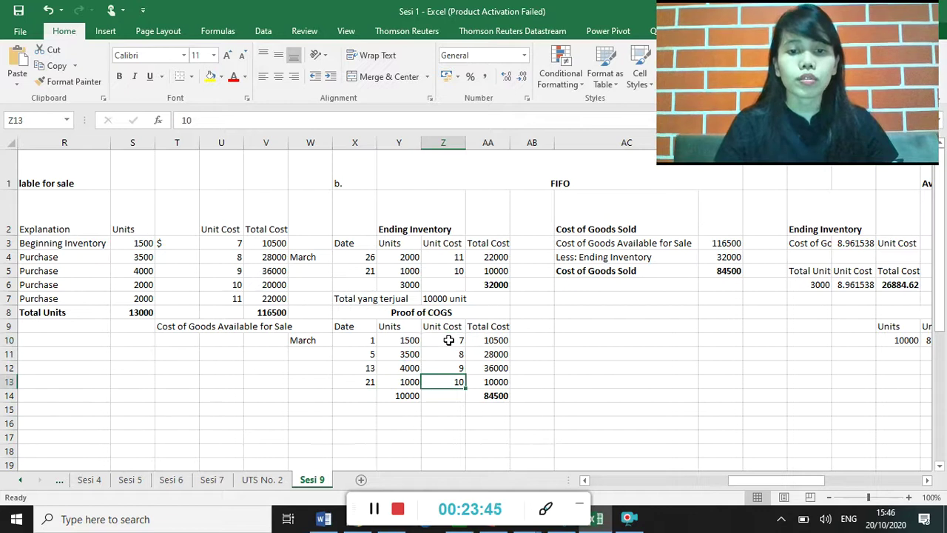
key(Right)
key(Up)
key(Up)
key(Up)
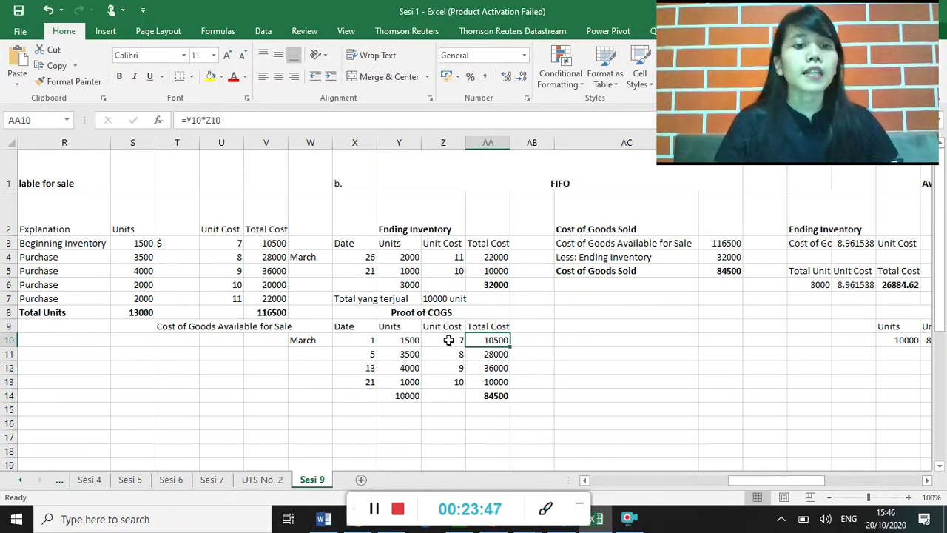
Step: Inspect the Proof of COGS Total Cost formulas from AA10 down to the sum in AA14
click(203, 119)
key(Return)
click(203, 120)
key(Return)
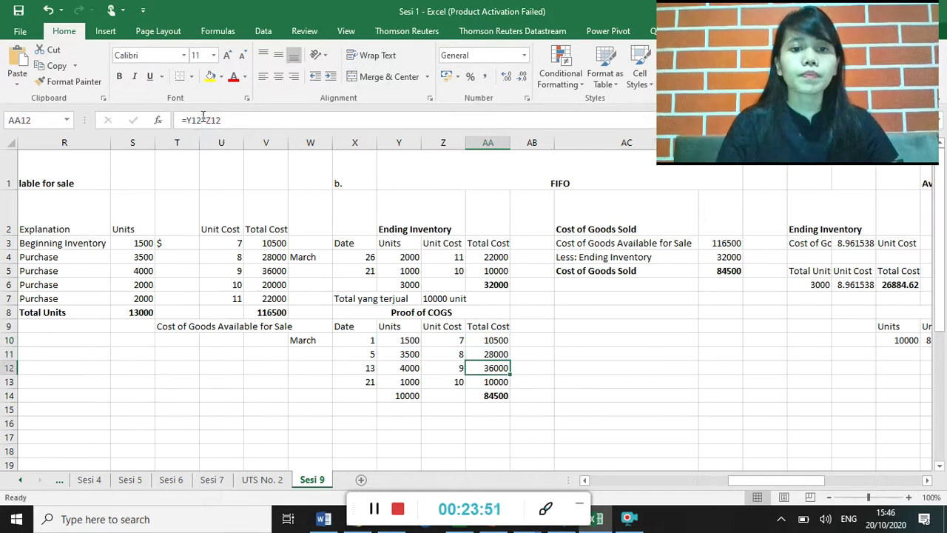
click(203, 119)
key(Return)
click(203, 119)
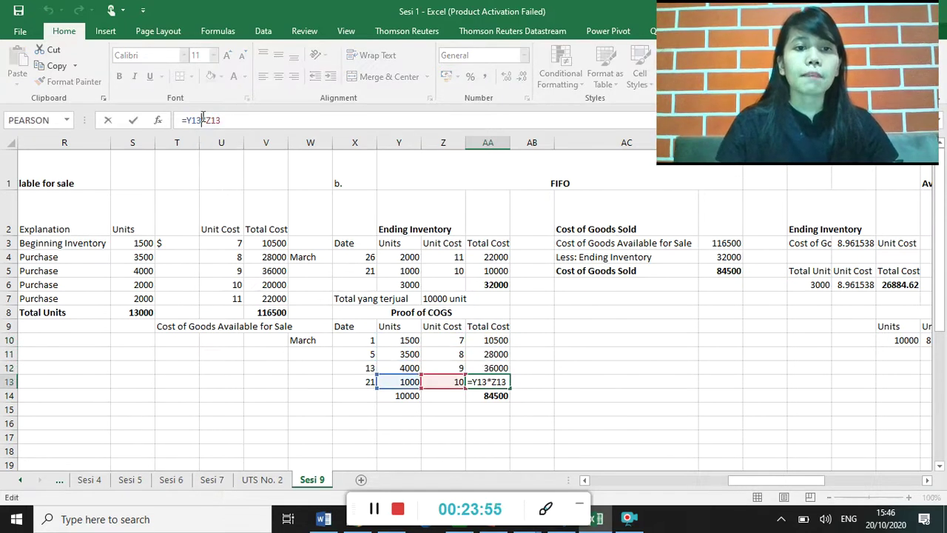
key(Return)
click(231, 122)
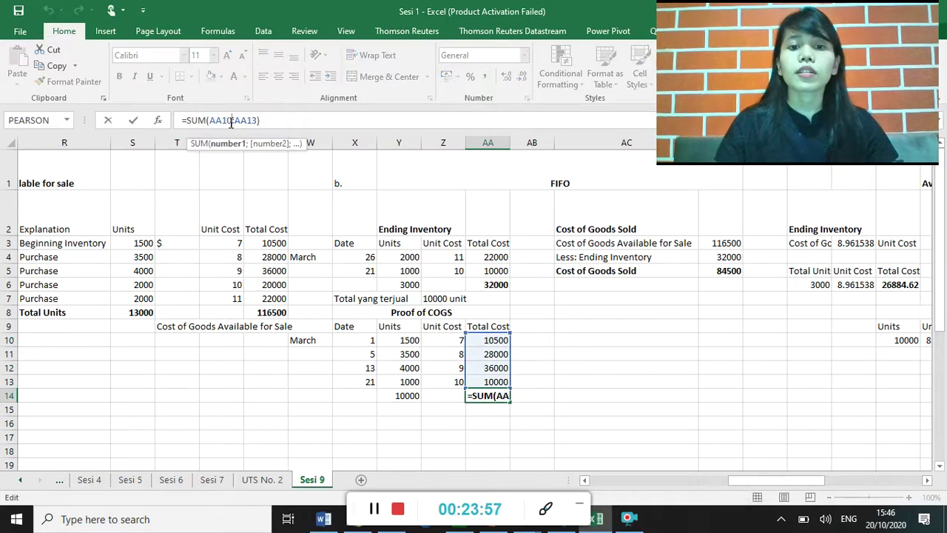
key(Return)
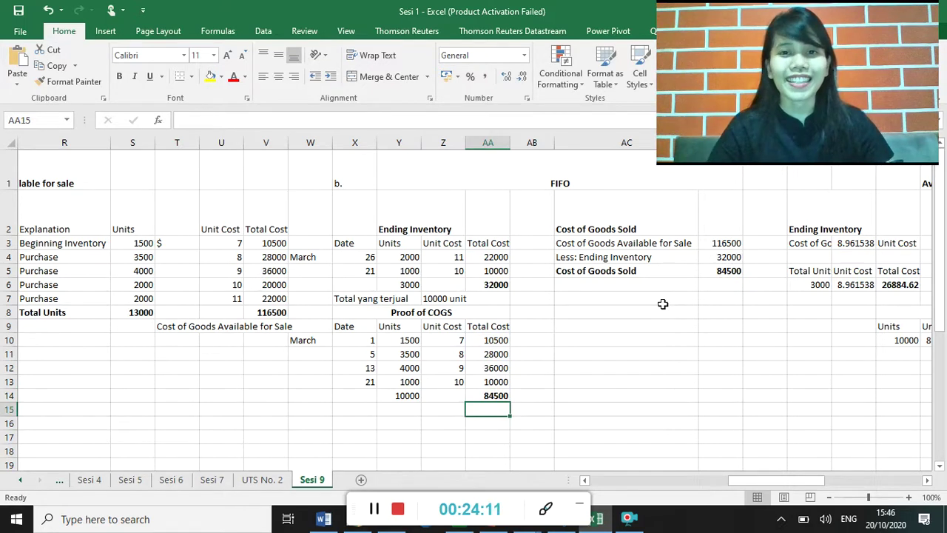
Step: Examine the average-cost unit cost label in AF3 and the formula behind the result in AG3
click(747, 222)
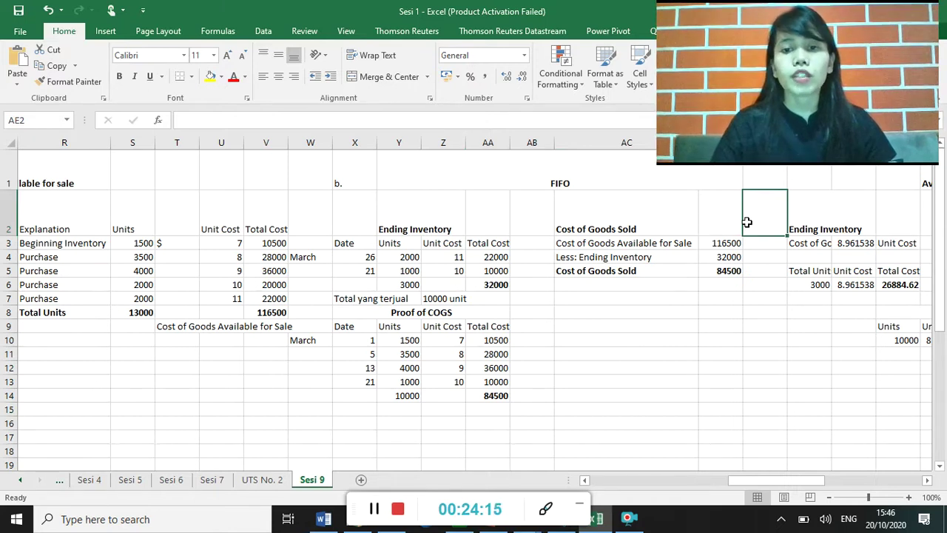
key(Right)
key(Right)
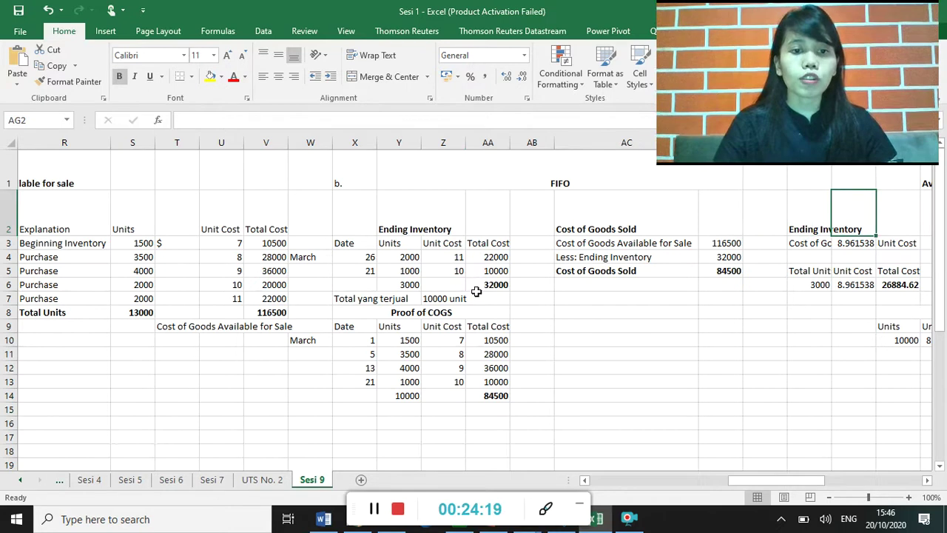
click(804, 244)
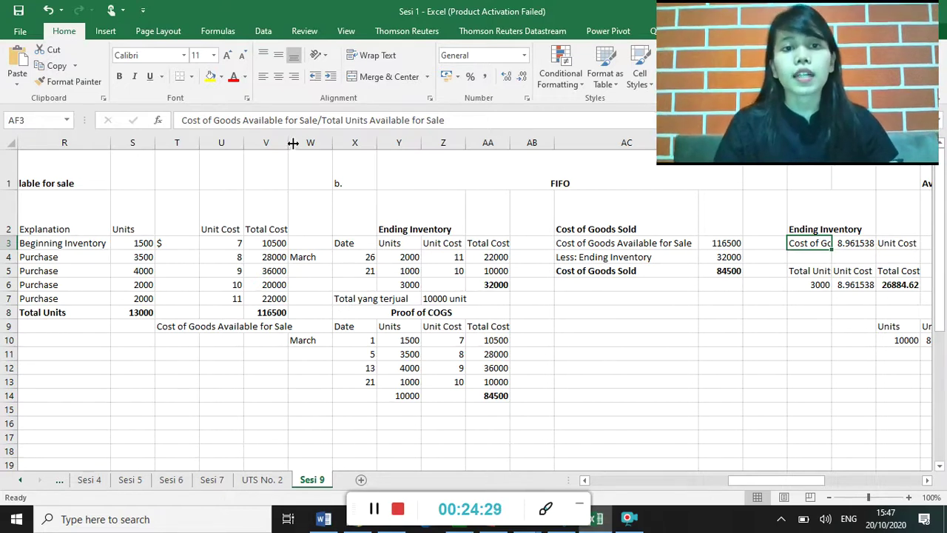
click(287, 120)
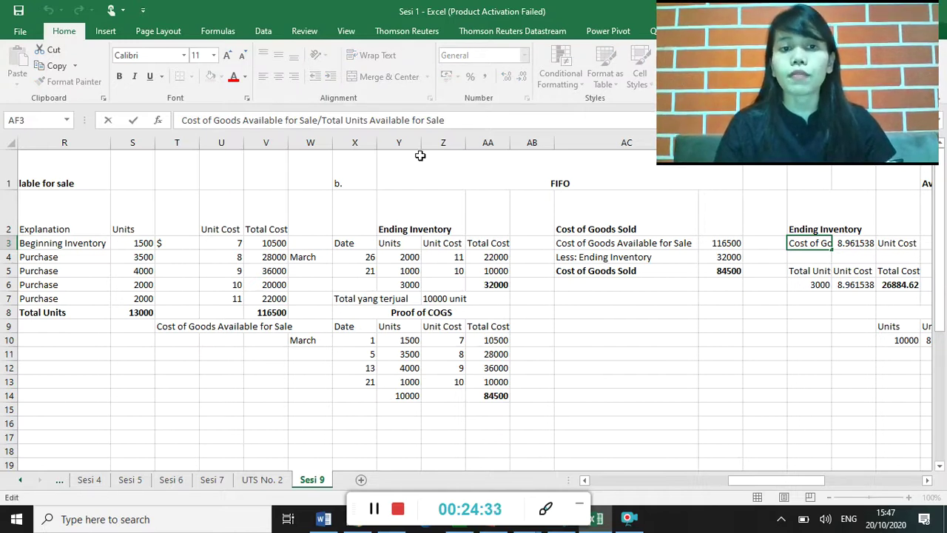
key(Return)
key(Right)
key(Up)
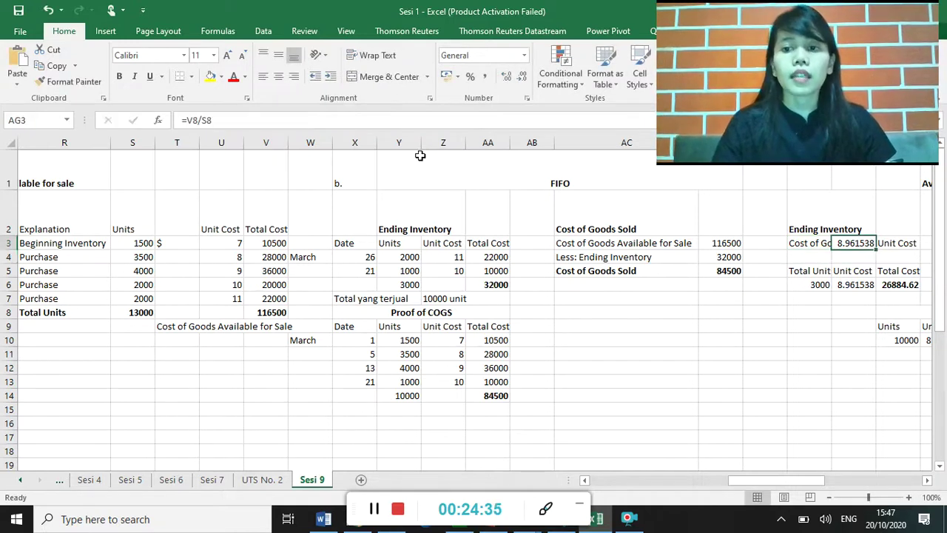
click(201, 120)
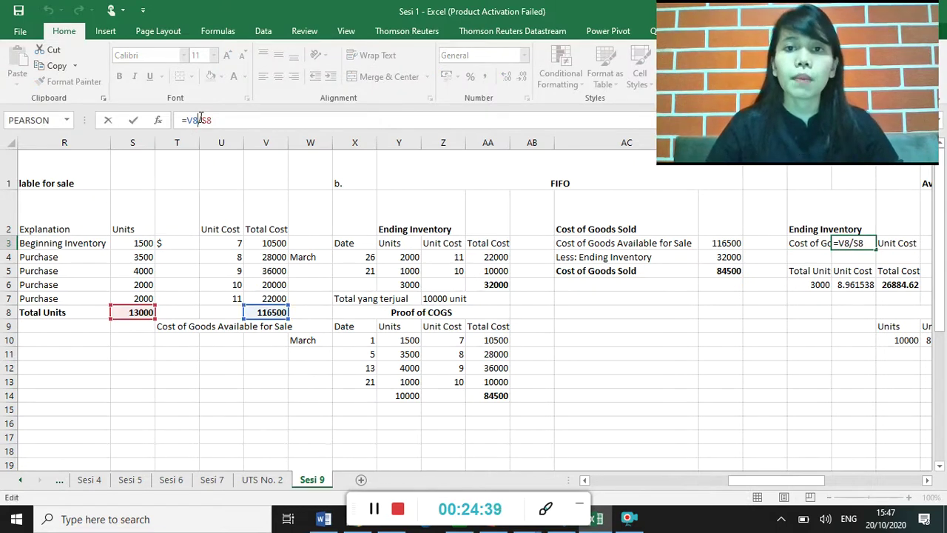
key(Return)
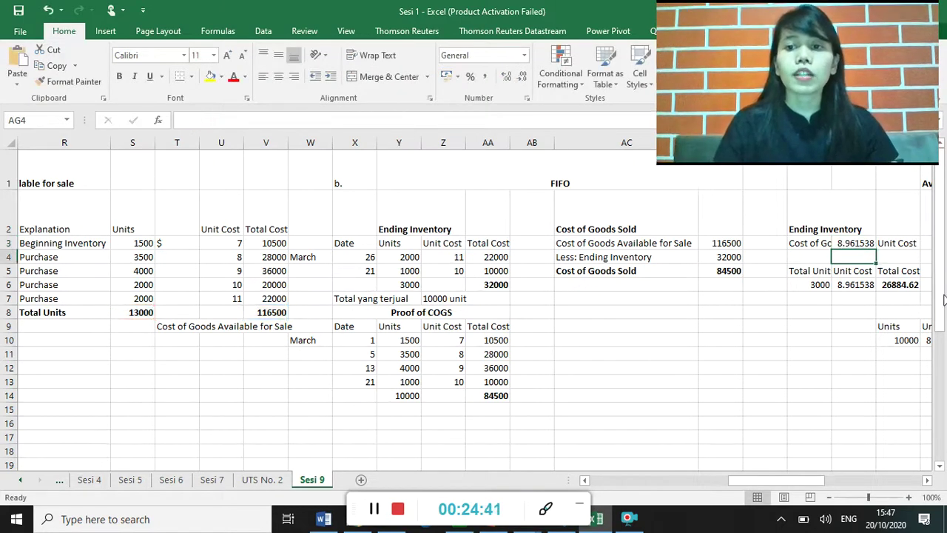
Step: Make the average unit cost in AG3 bold
click(853, 245)
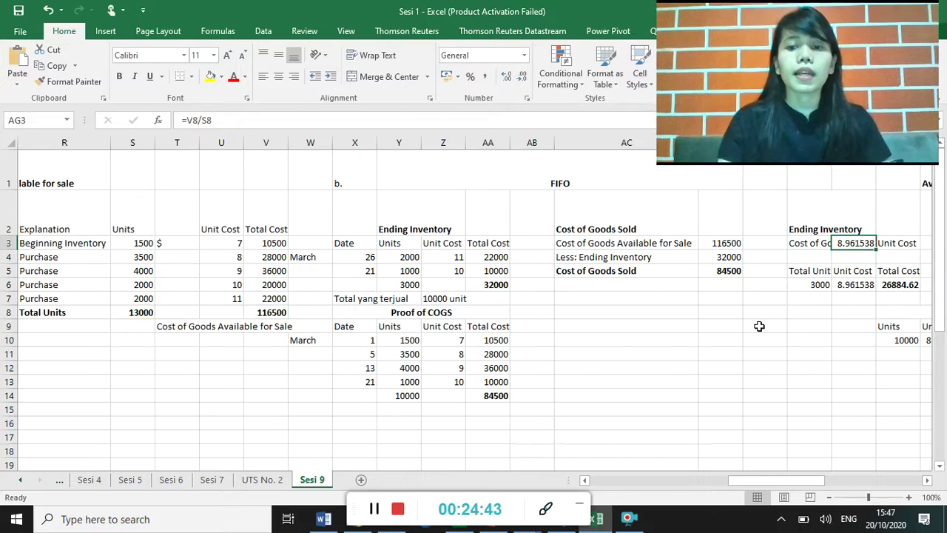
key(ctrl+b)
key(Return)
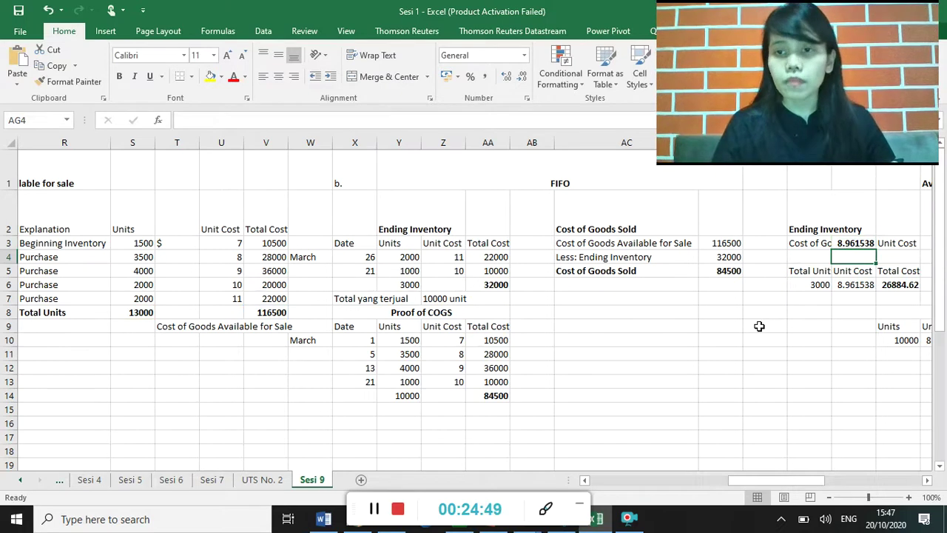
Step: Inspect the formulas for total units, unit cost and total cost of the average-cost ending inventory in AF6:AH6
click(820, 284)
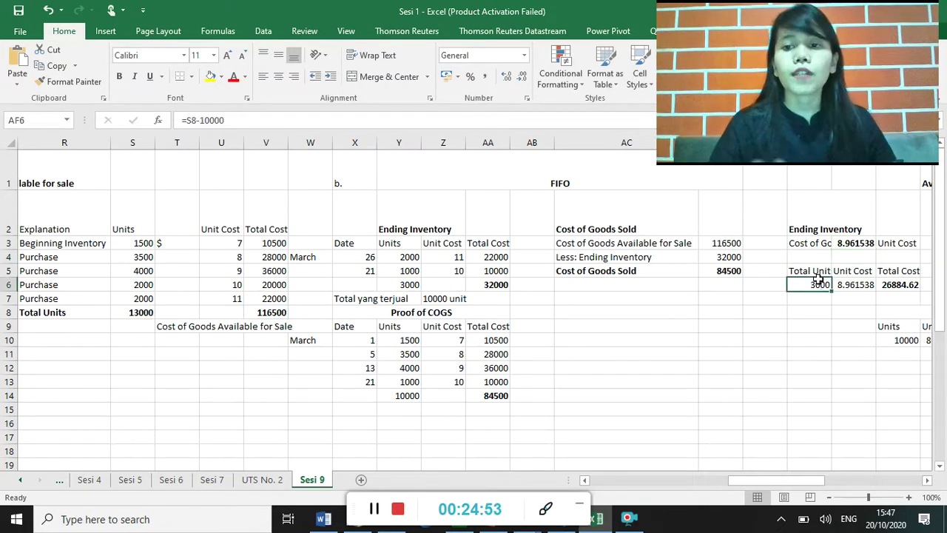
click(860, 284)
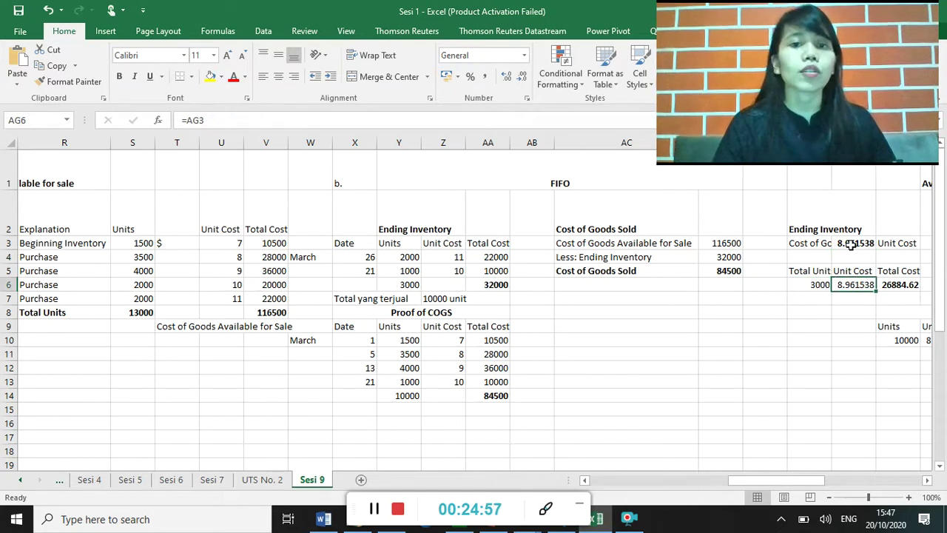
click(899, 285)
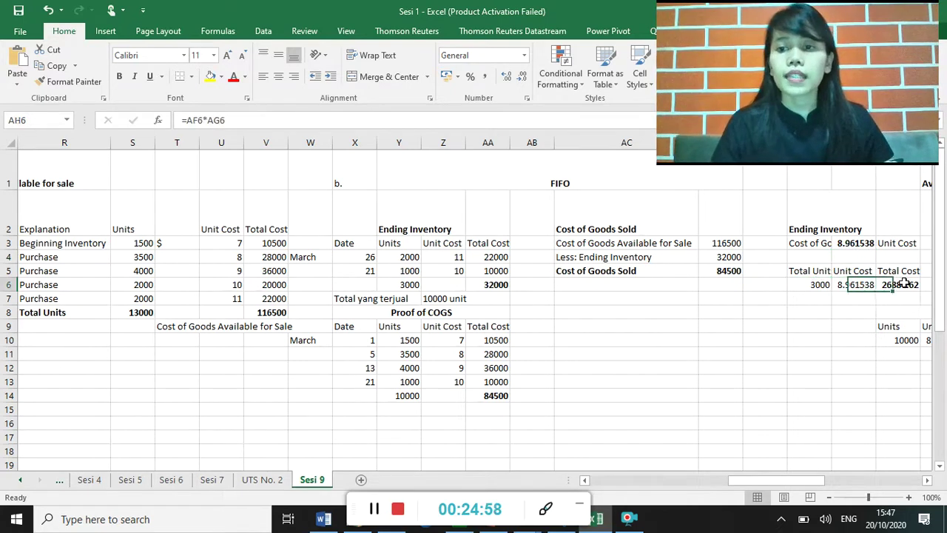
click(198, 120)
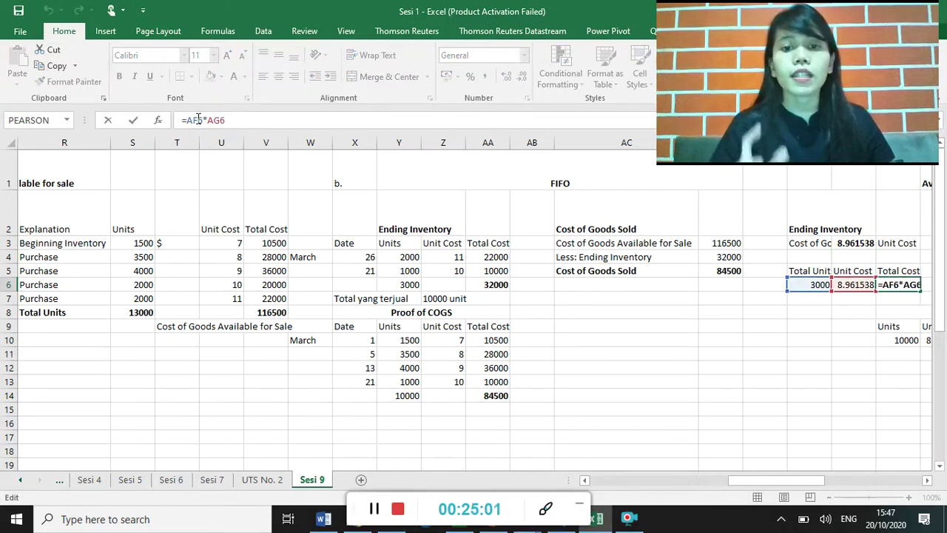
key(Return)
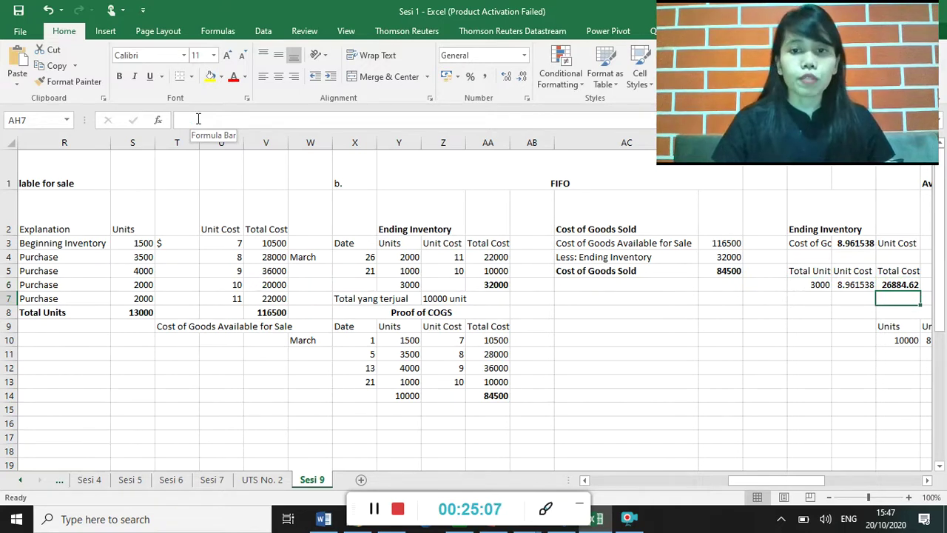
Step: Review the average-cost Cost of Goods Sold calculation in AJ3:AK5, including the formula in AK5
key(Right)
key(Right)
key(Right)
key(Right)
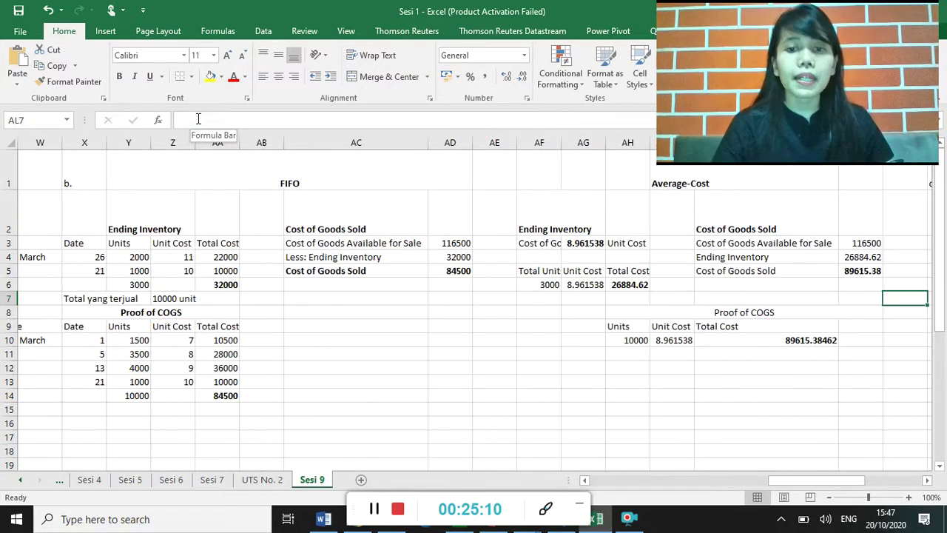
click(716, 244)
click(715, 270)
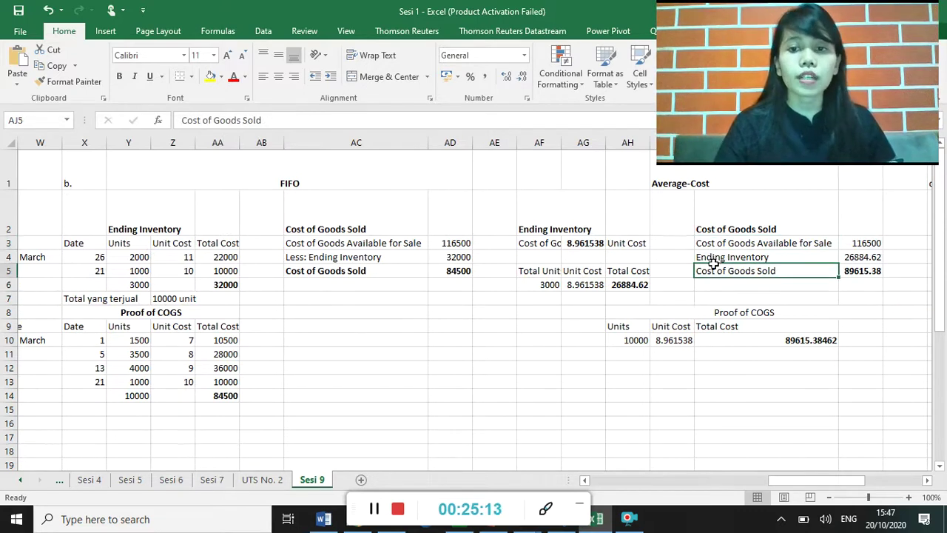
click(872, 271)
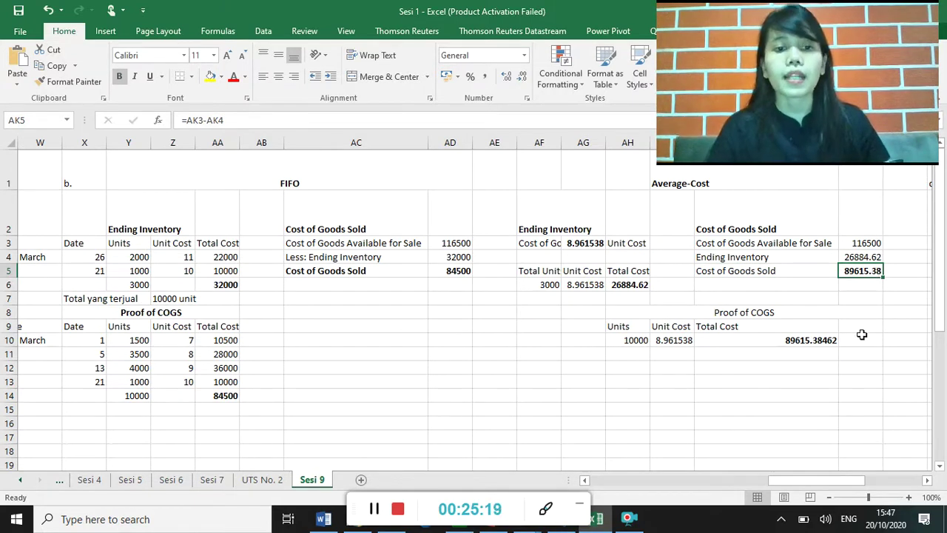
Step: Make the average-cost Proof of COGS heading in row 8 bold and fit column AF's width to its text
click(762, 312)
key(ctrl+b)
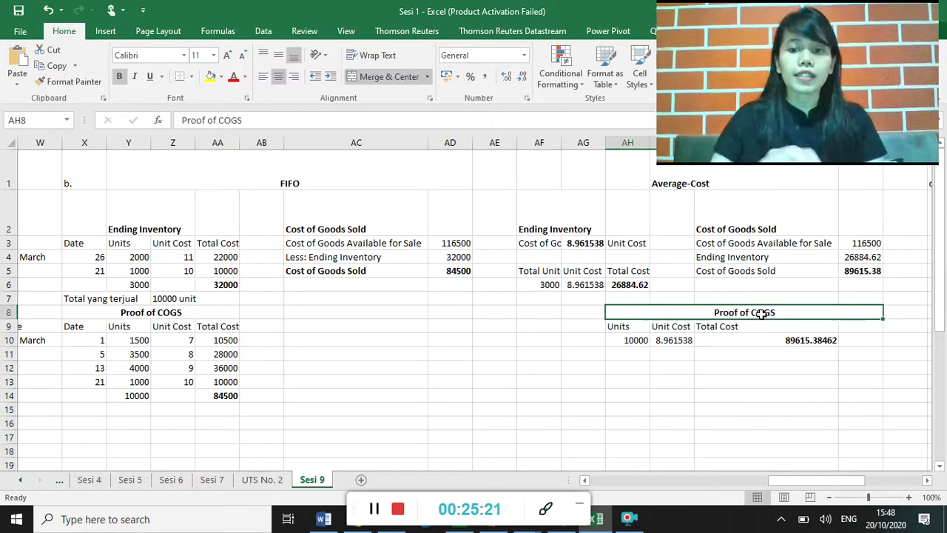
click(629, 326)
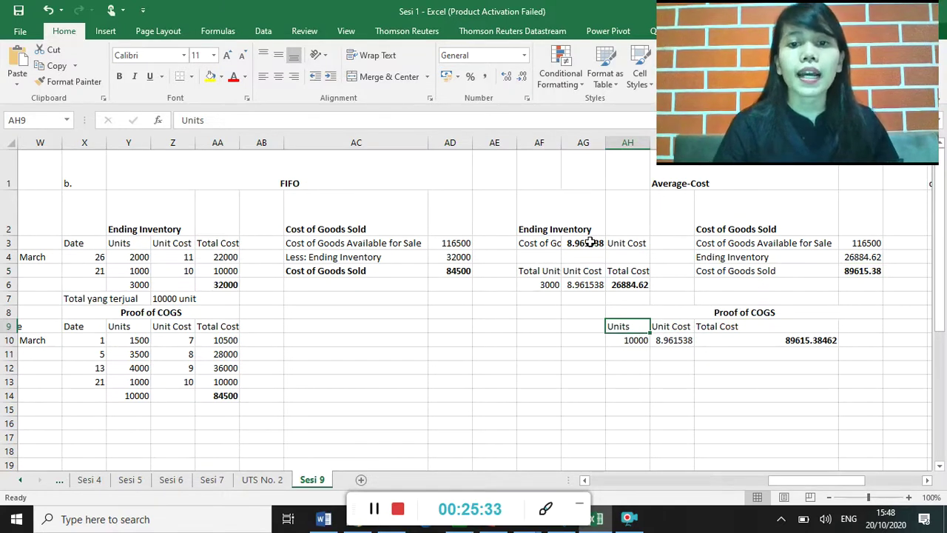
double_click(561, 142)
Step: Check the average-cost Proof of COGS in row 10, including the Total Cost formula in AJ10
click(873, 343)
key(Right)
key(Right)
click(712, 338)
click(786, 340)
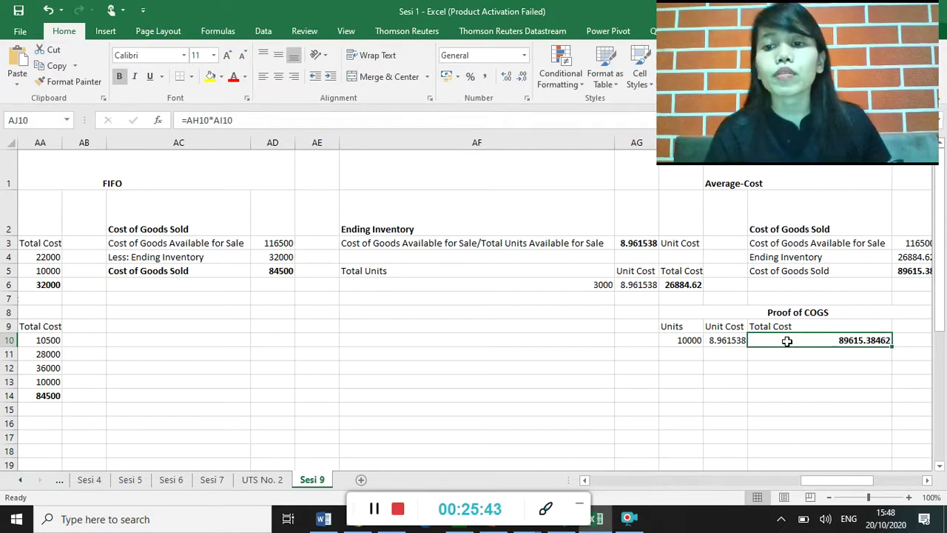
Step: Return to the P6-2A problem statement and reread the question in instruction (c)
click(927, 479)
click(927, 480)
click(927, 480)
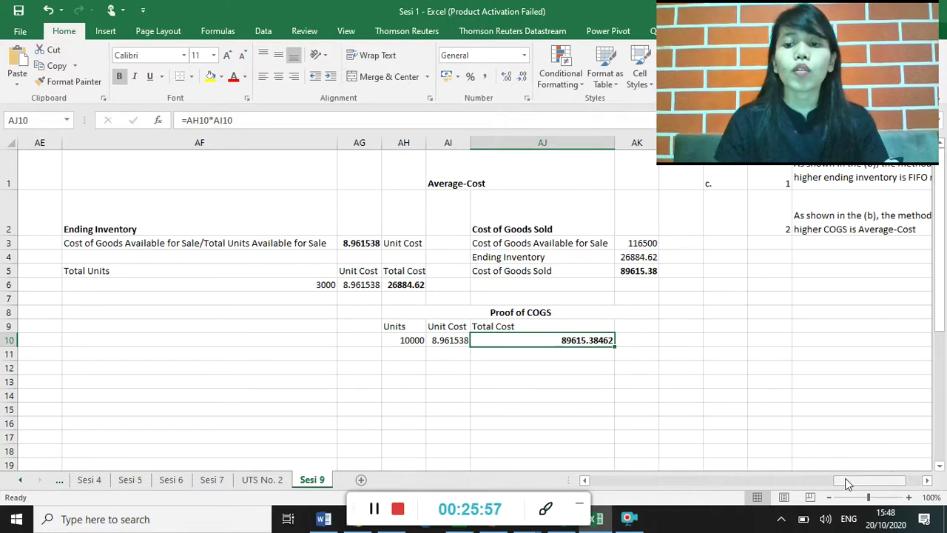
drag(849, 484, 603, 483)
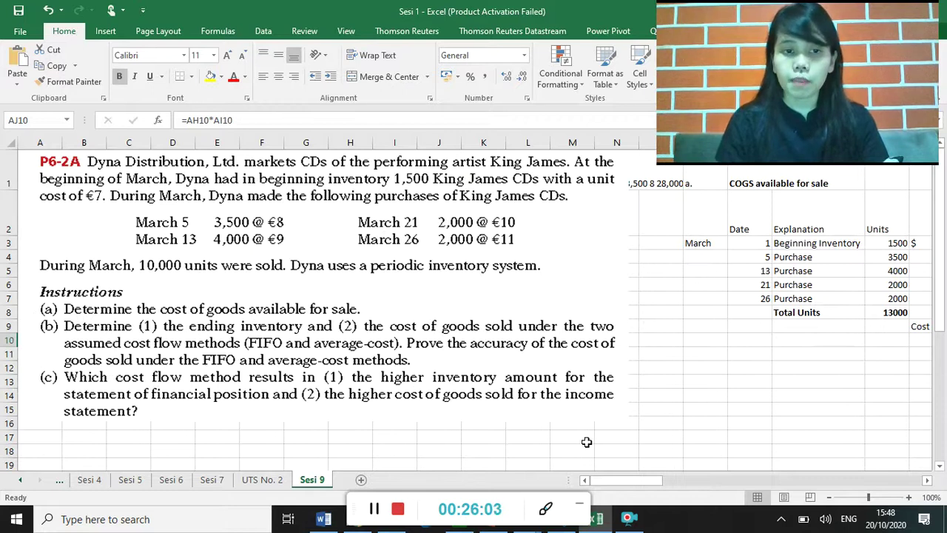
Step: Review the part c answers in AO1 and AO2 on which method gives higher ending inventory and higher COGS
drag(636, 477, 800, 481)
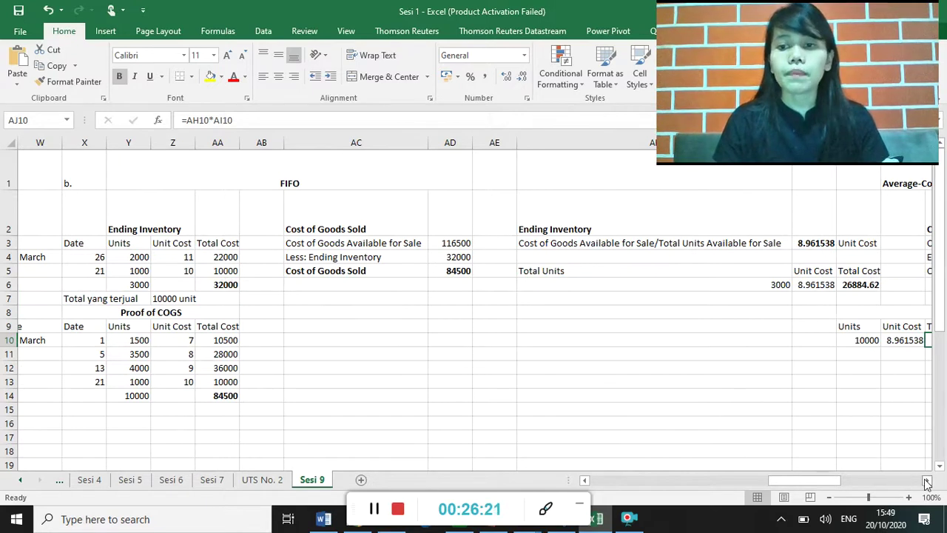
drag(927, 482, 927, 482)
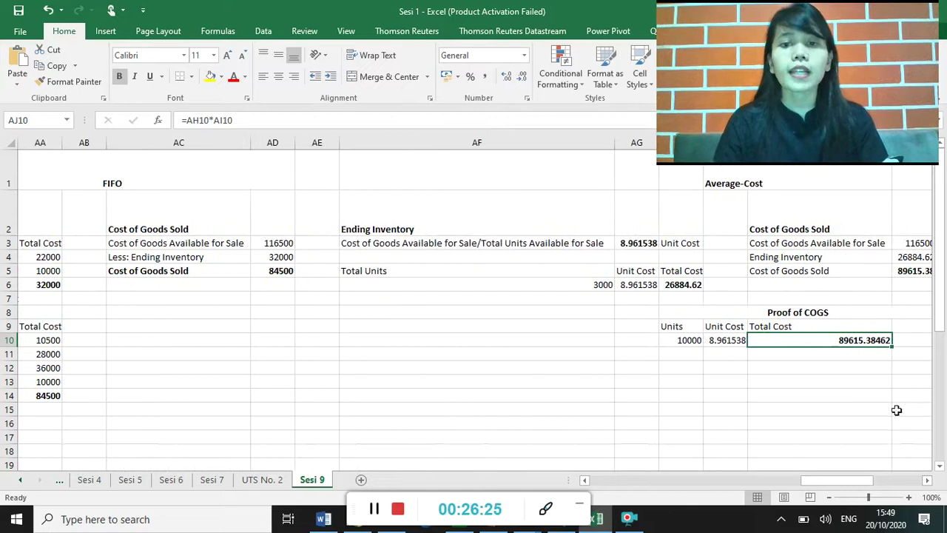
click(911, 289)
click(913, 288)
click(913, 288)
click(912, 287)
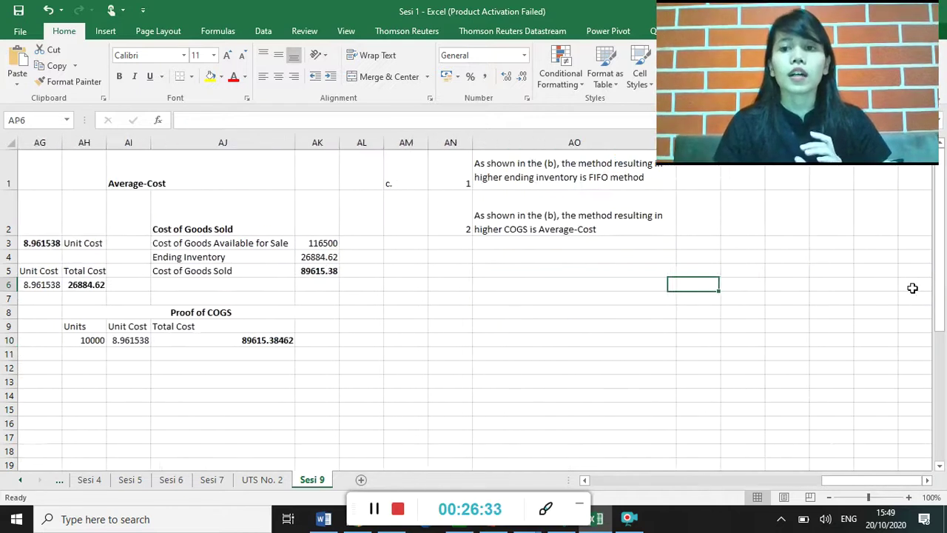
click(564, 152)
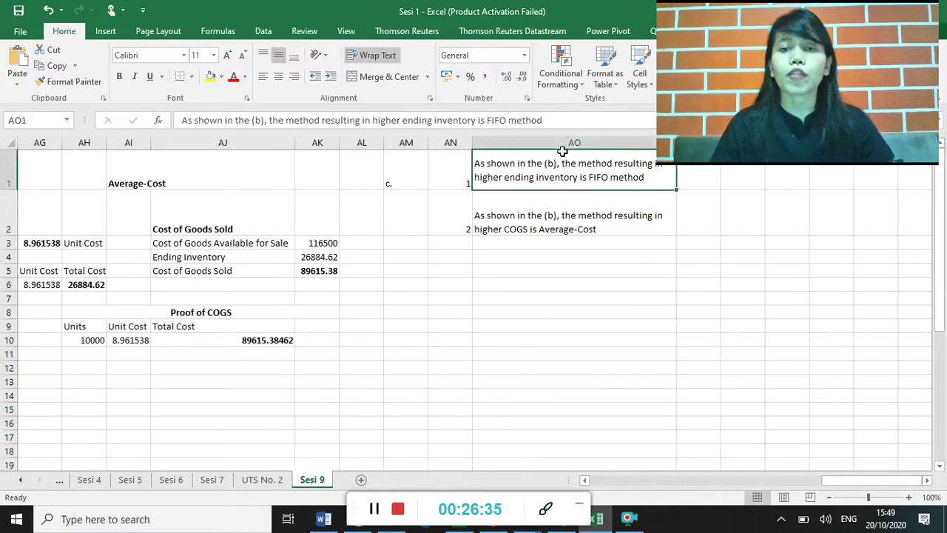
key(Down)
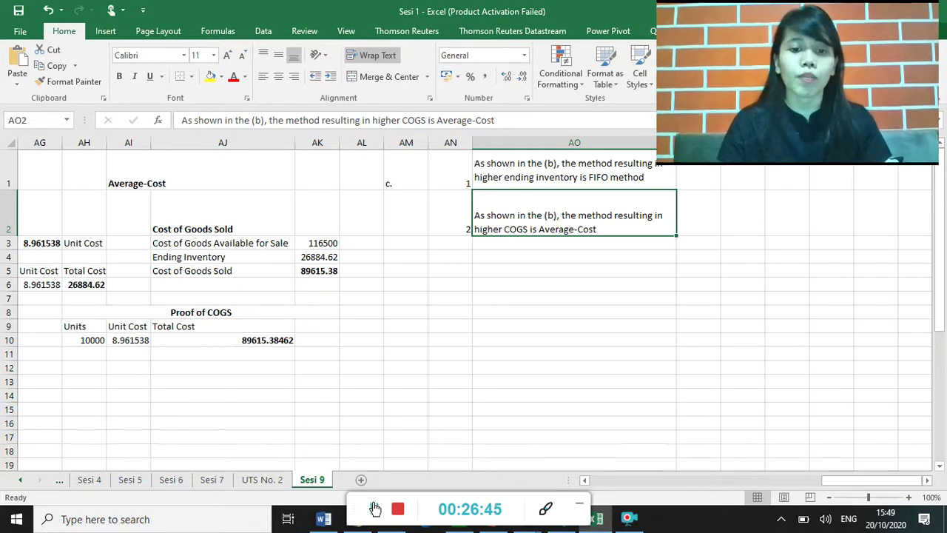
Step: Switch to the PowerPoint slide show and advance from Exercise Week 9 to the Task Week 9 slide with problem P6-3A
key(alt+Tab)
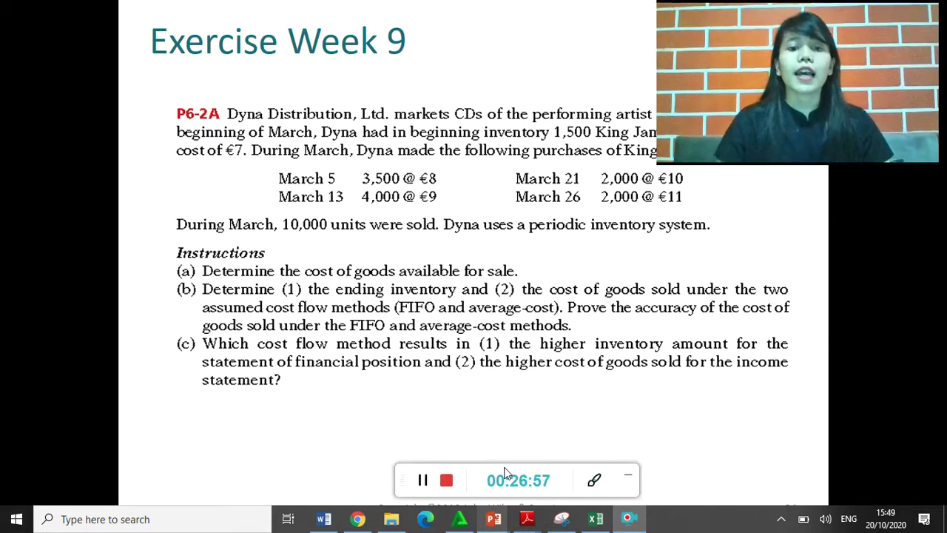
click(155, 491)
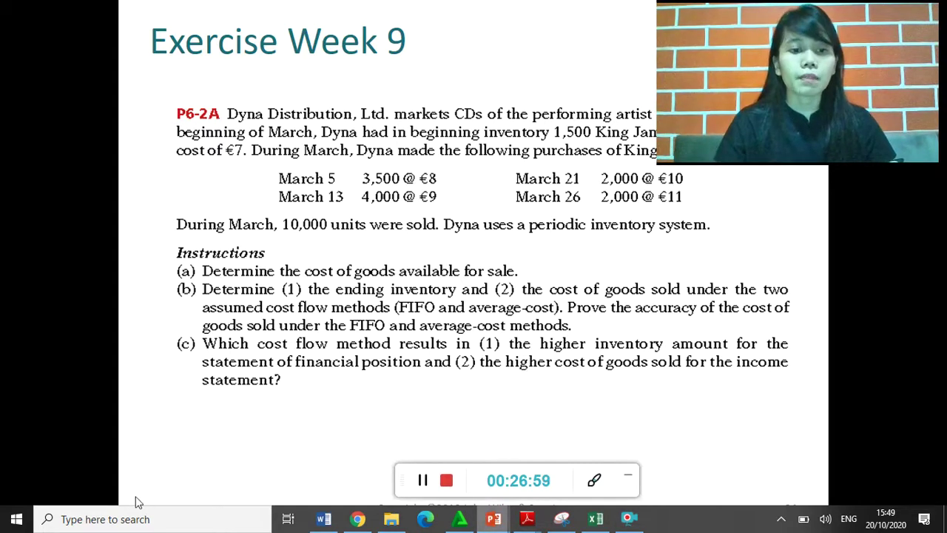
click(148, 500)
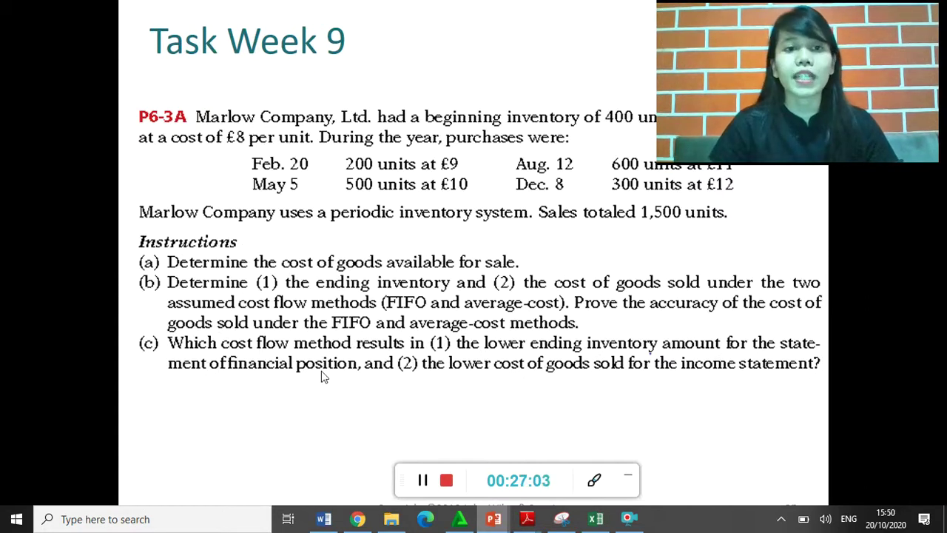
drag(734, 32, 743, 392)
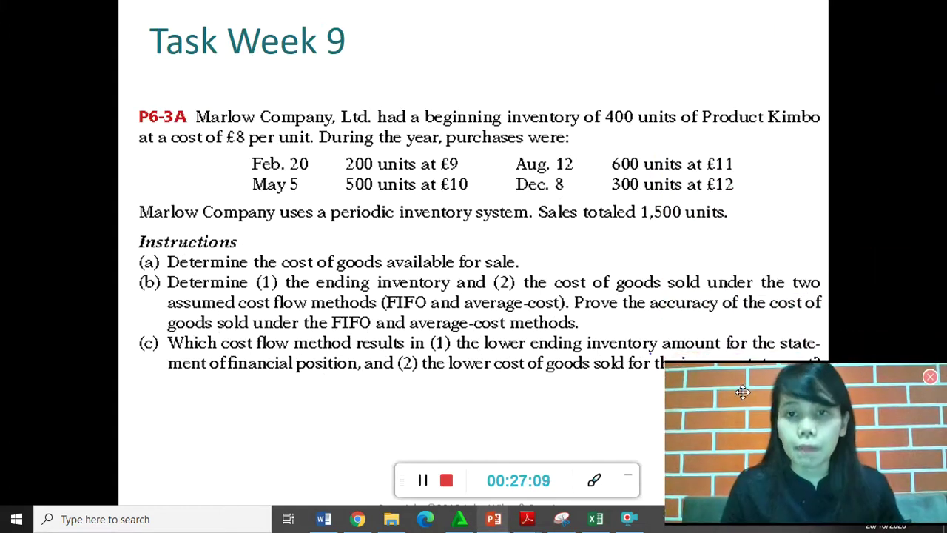